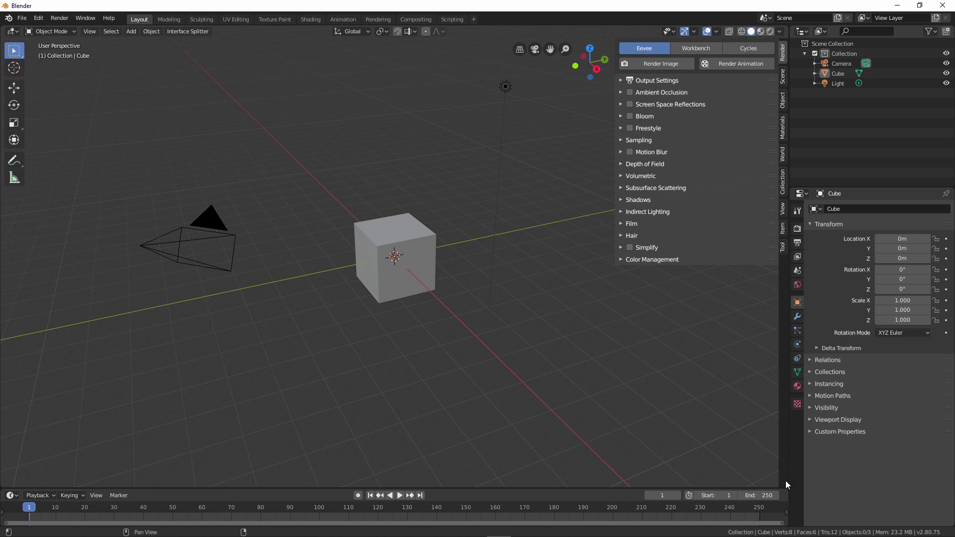
- Close the timeline area by extending the 3D viewport over it
drag(784, 498, 784, 514)
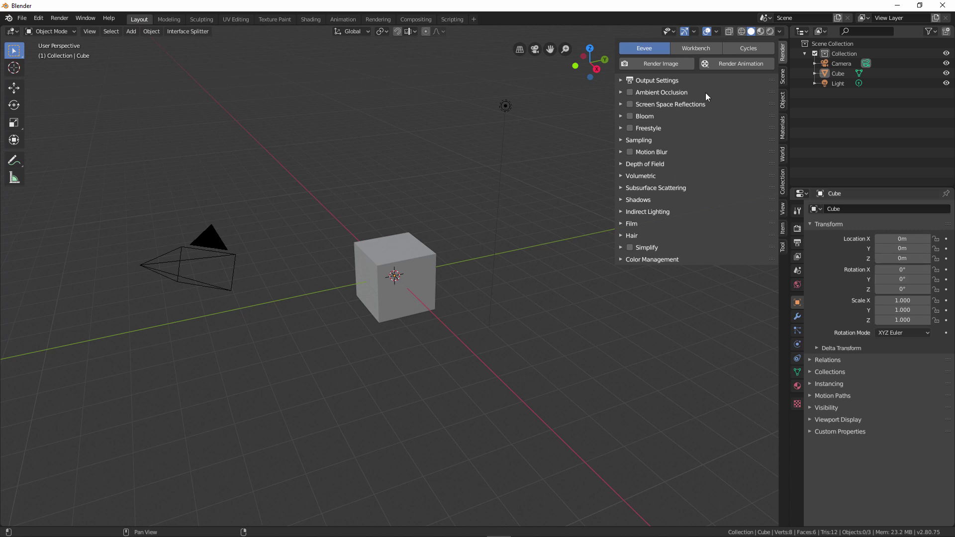
- Compare the sidebar's Output Settings with the render and output properties, including Time Remapping and Stereoscopy
click(798, 228)
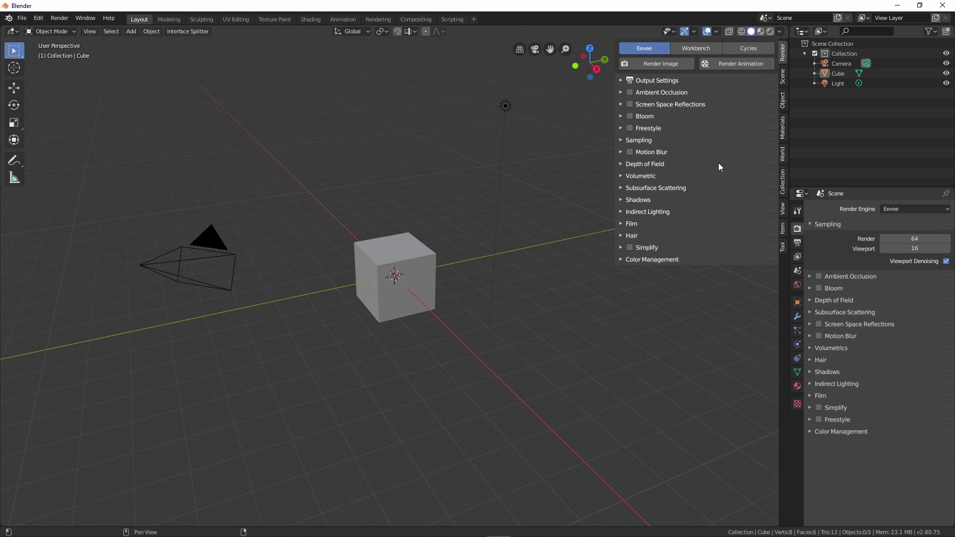
click(650, 80)
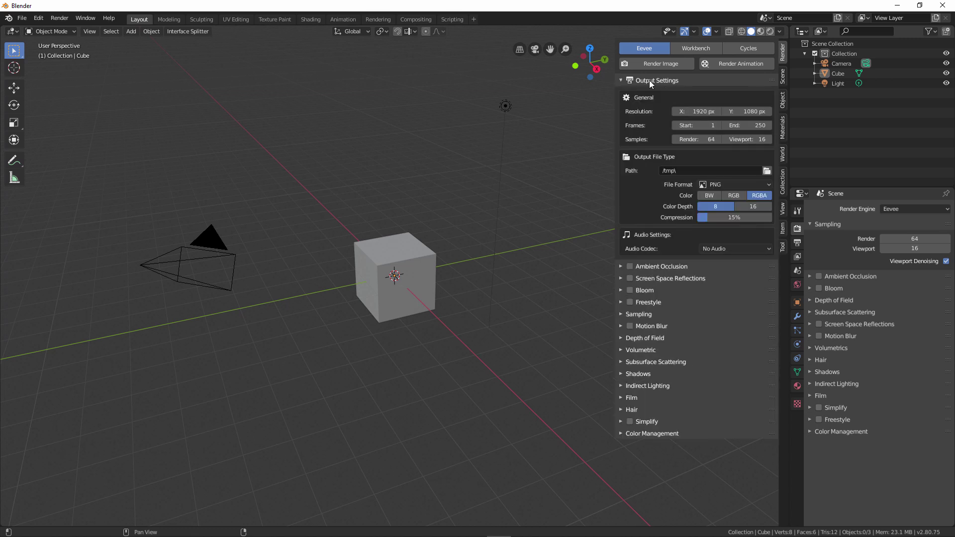
click(798, 243)
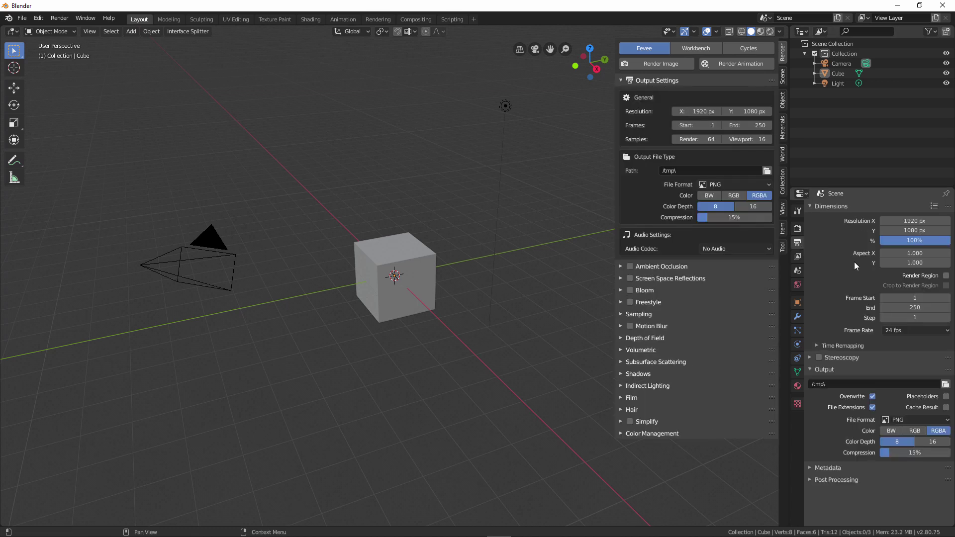
click(843, 345)
click(847, 385)
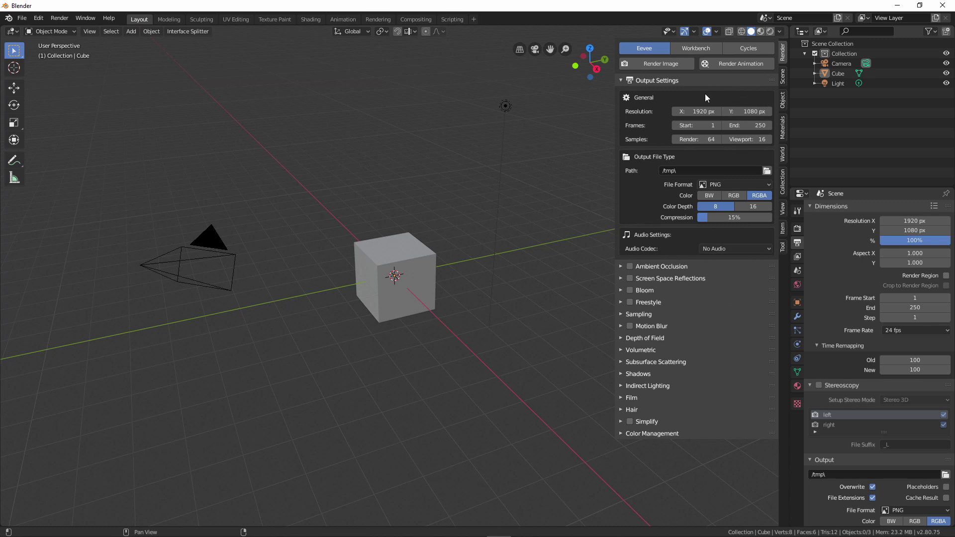
click(653, 81)
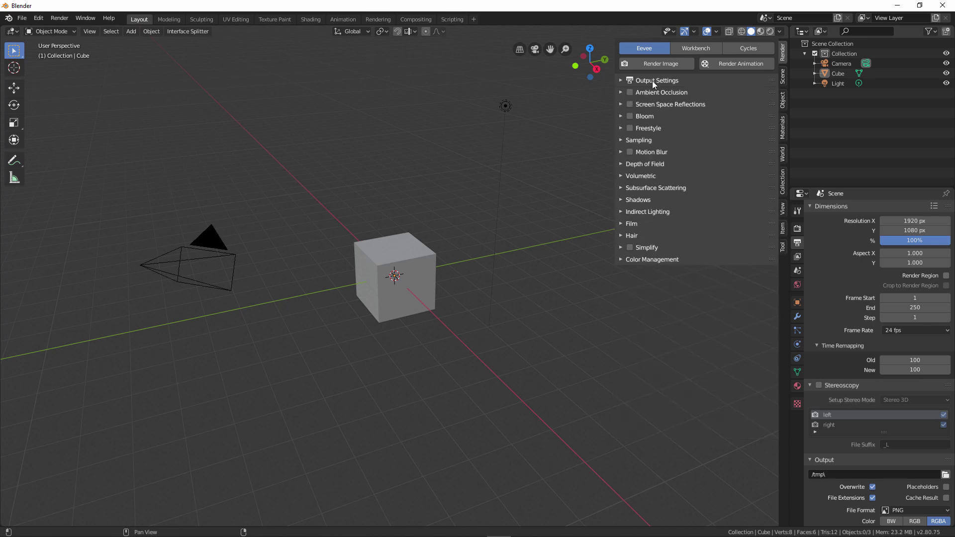
- Close the Properties editor and the Outliner so the 3D viewport fills the whole workspace
drag(794, 184, 835, 243)
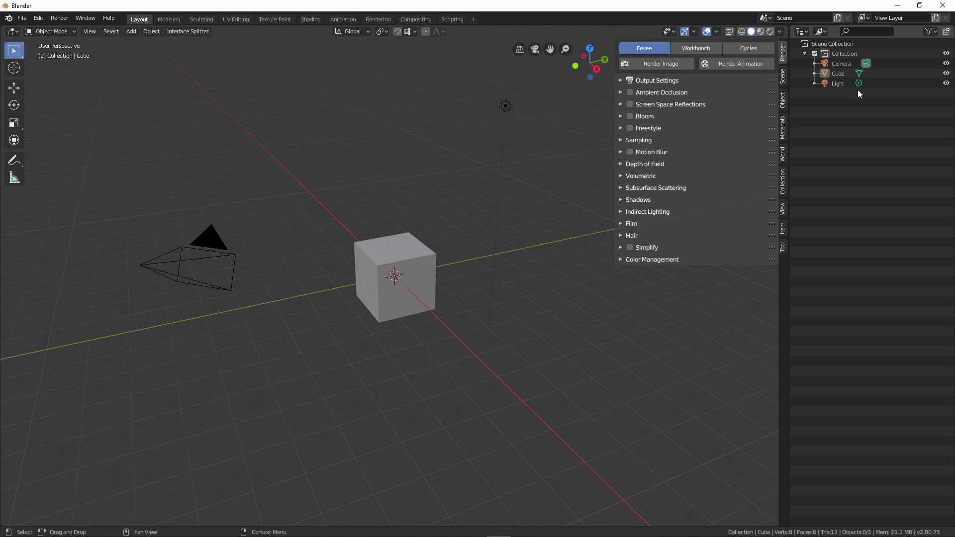
drag(787, 28, 891, 74)
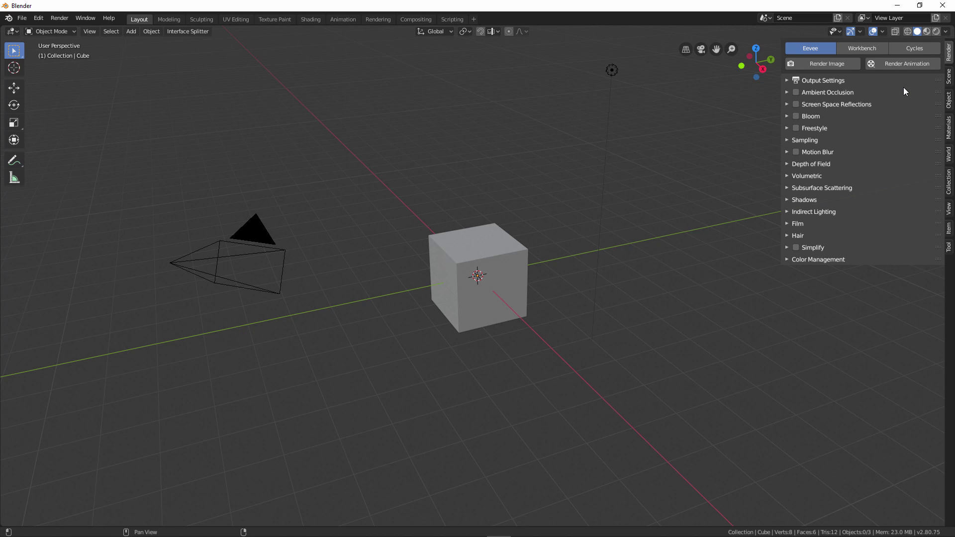
- Split off an Outliner area beside the 3D viewport with Interface Splitter and merge it back
click(188, 30)
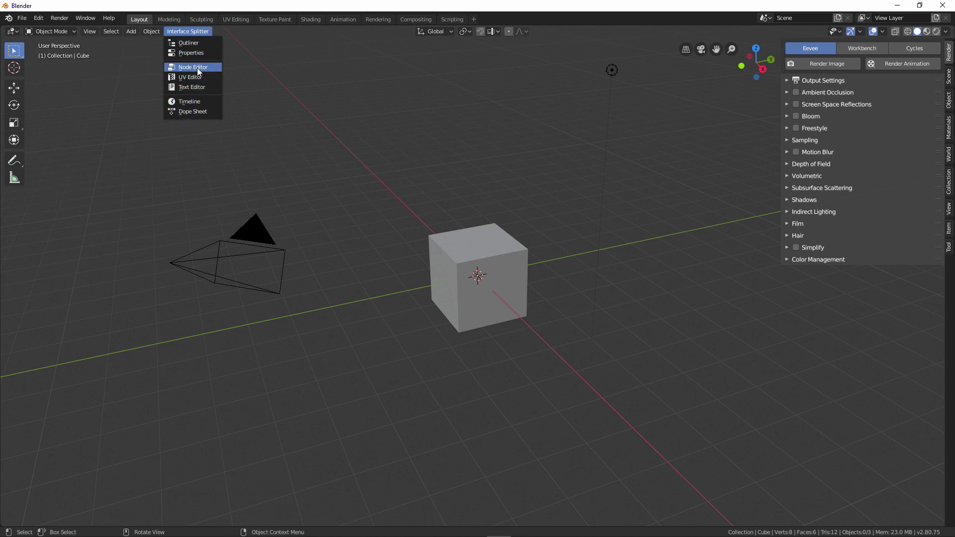
click(187, 43)
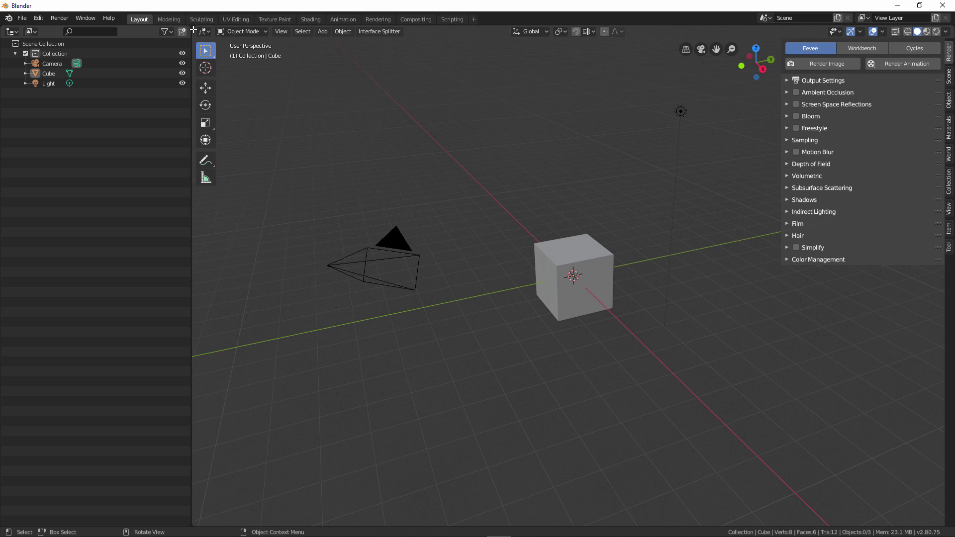
drag(192, 30, 186, 58)
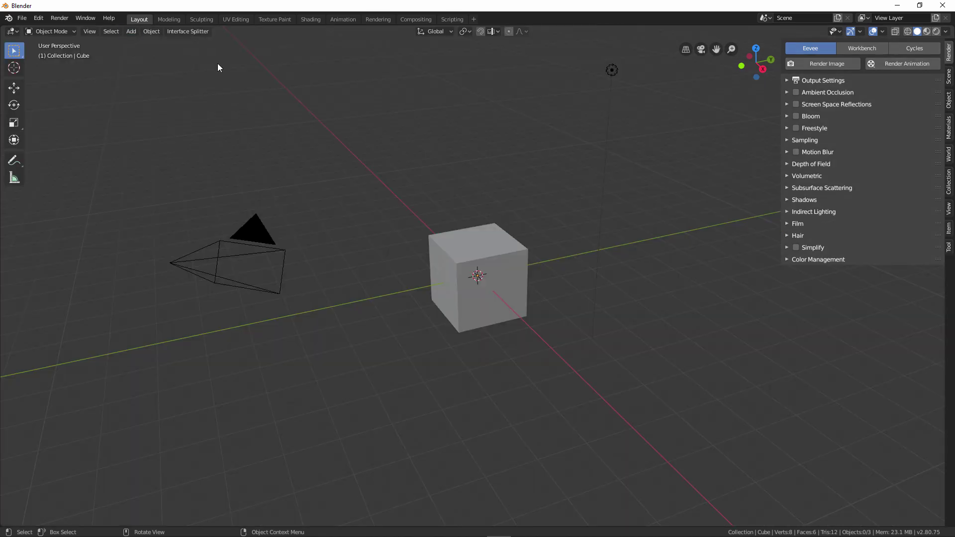
- Split off a UV Editor for the cube in Edit Mode, close it again and return to Object Mode
click(481, 249)
key(Tab)
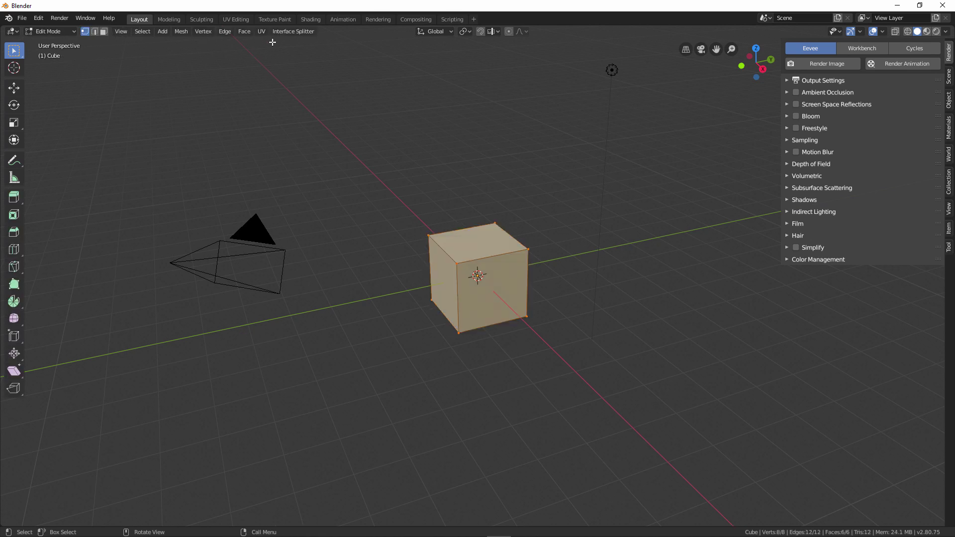
click(285, 32)
click(300, 77)
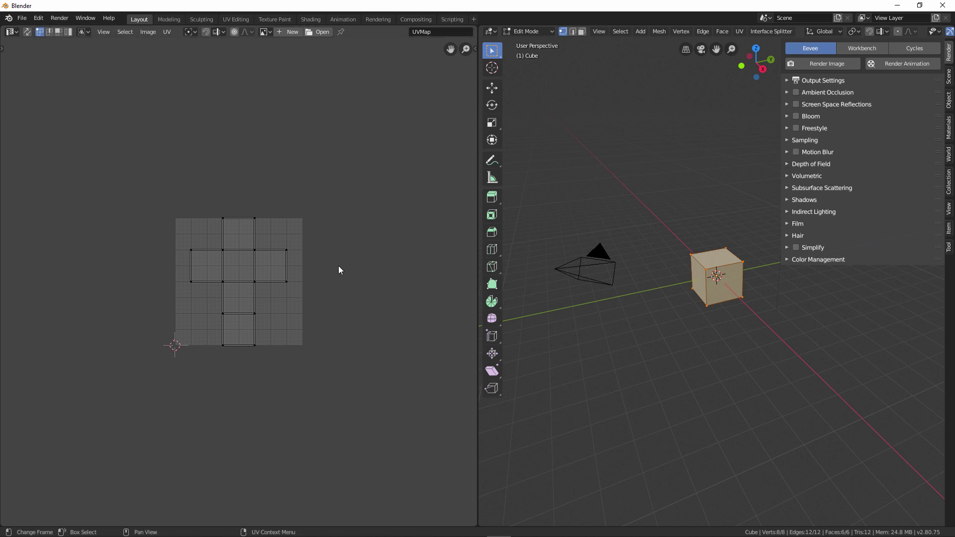
drag(479, 28, 413, 34)
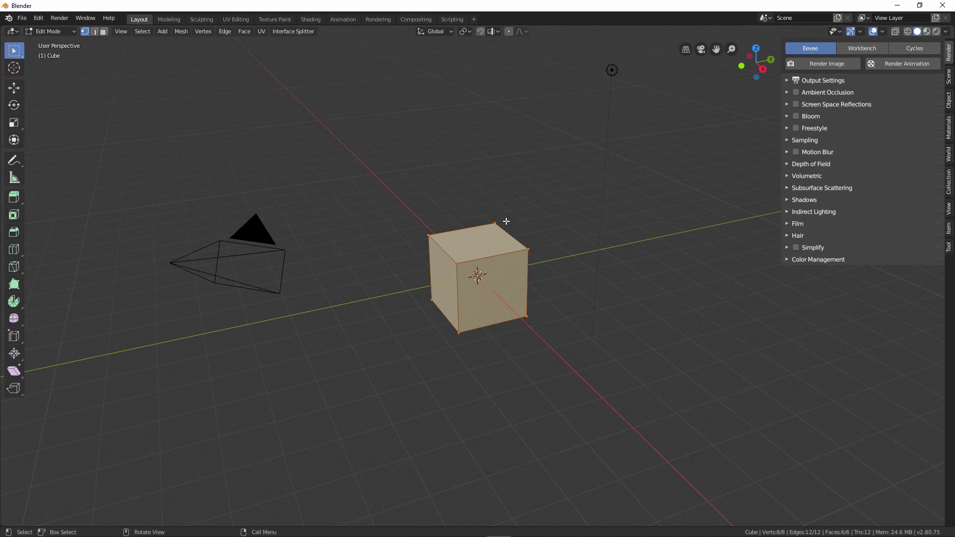
key(Tab)
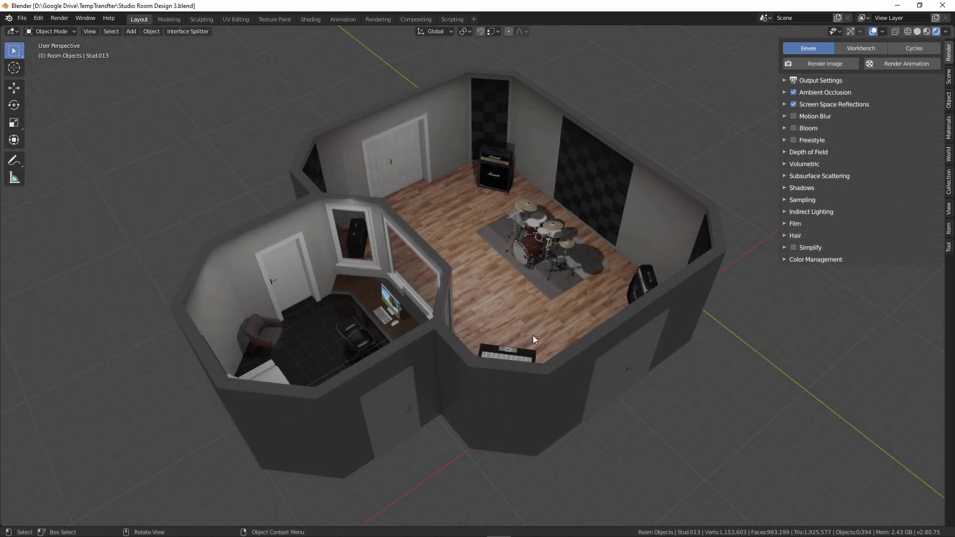
- Inspect the studio room model from different angles, hiding and restoring the sidebar
middle_drag(532, 335, 551, 343)
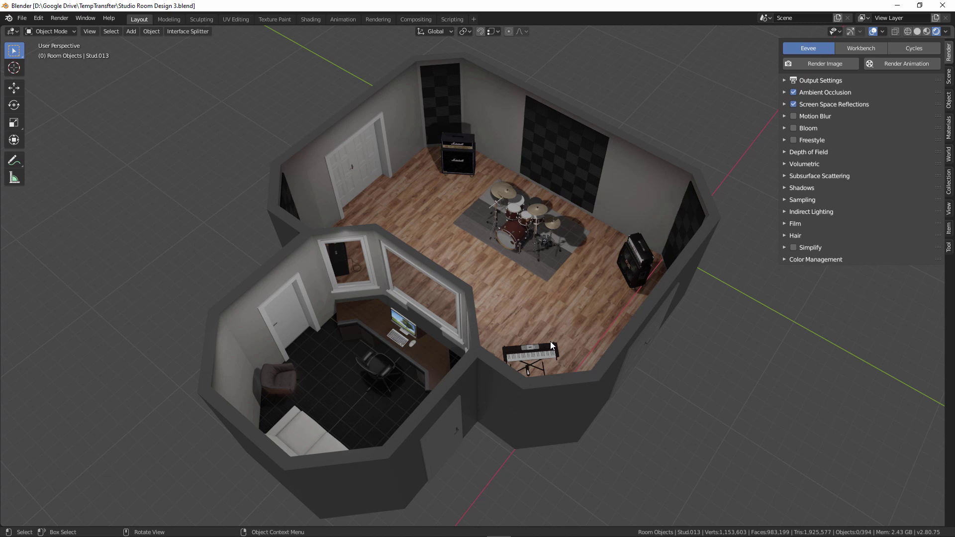
middle_drag(586, 341, 552, 335)
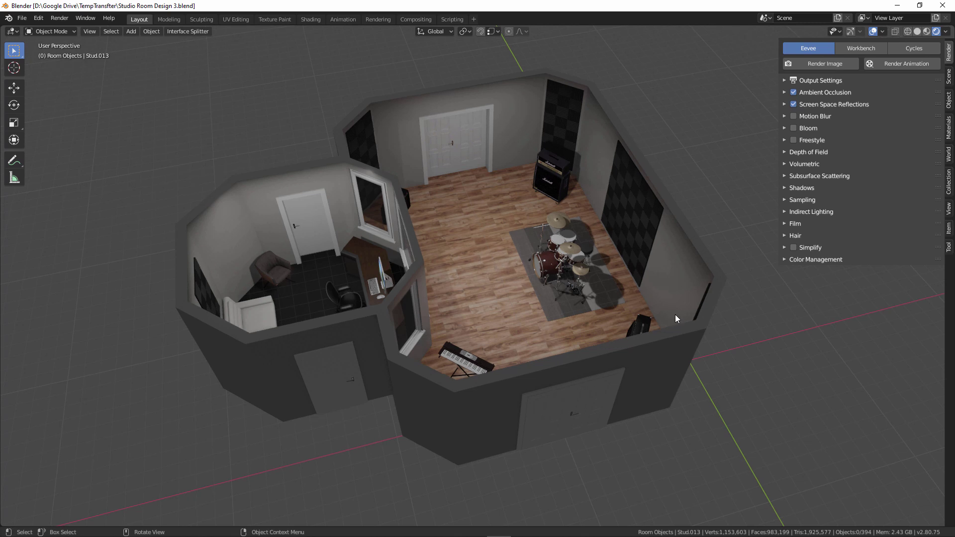
key(n)
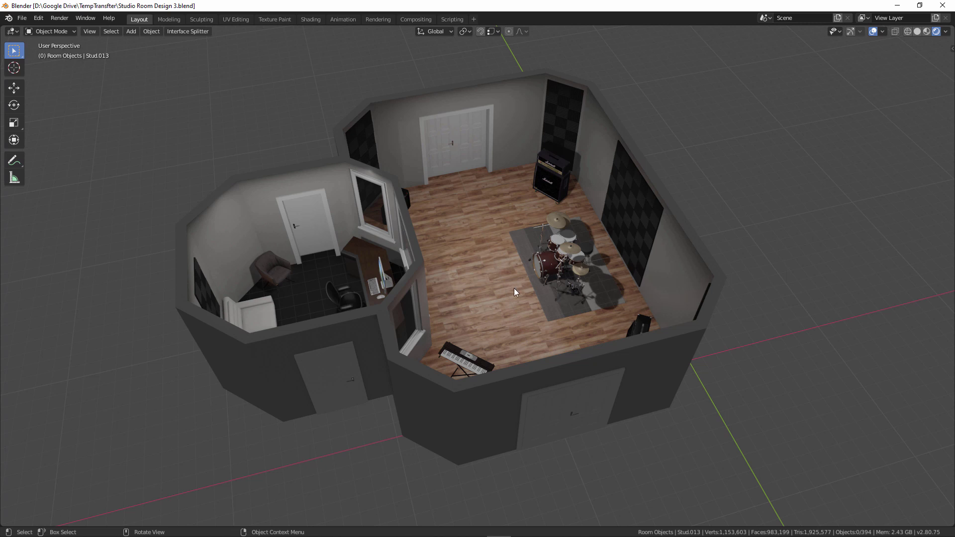
middle_drag(498, 318, 522, 315)
key(n)
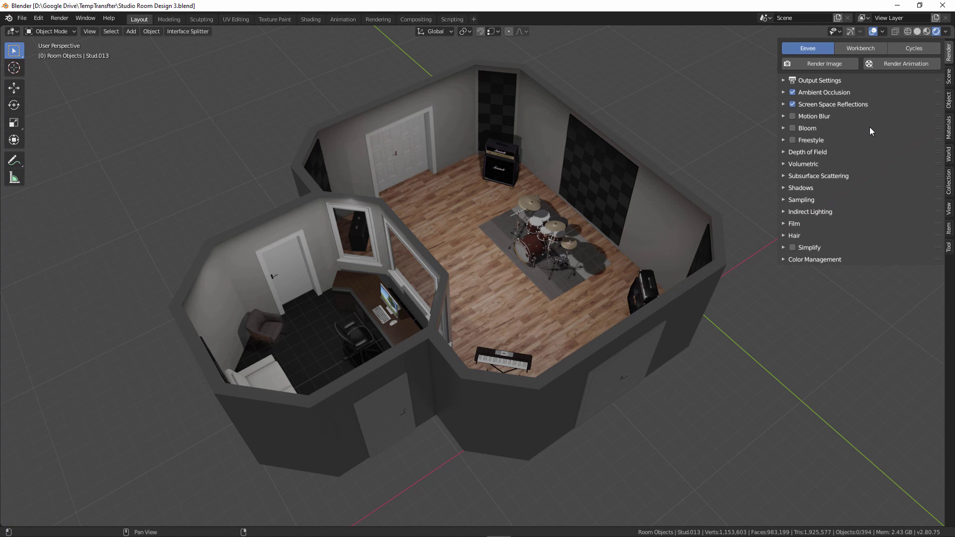
- Review the Units and Audio sections of the sidebar's scene settings
click(949, 76)
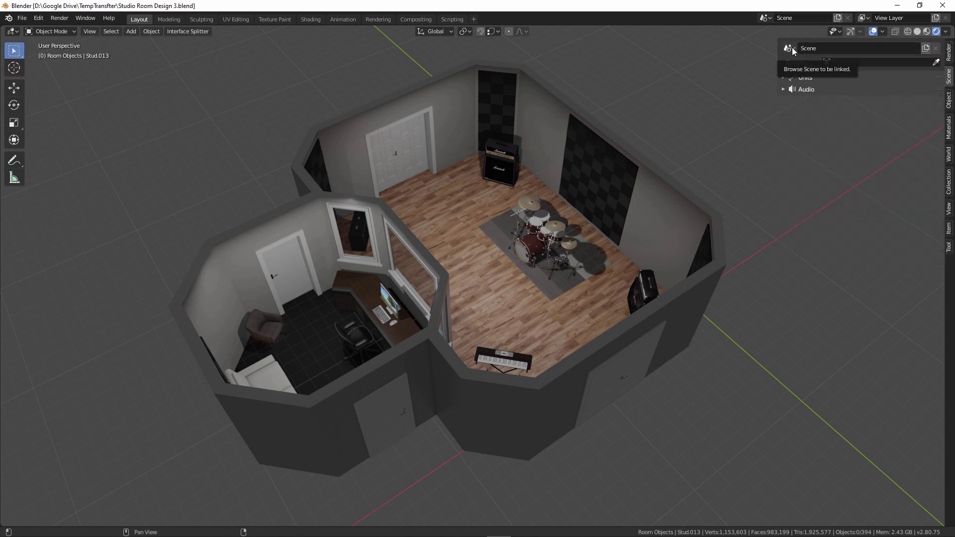
click(809, 78)
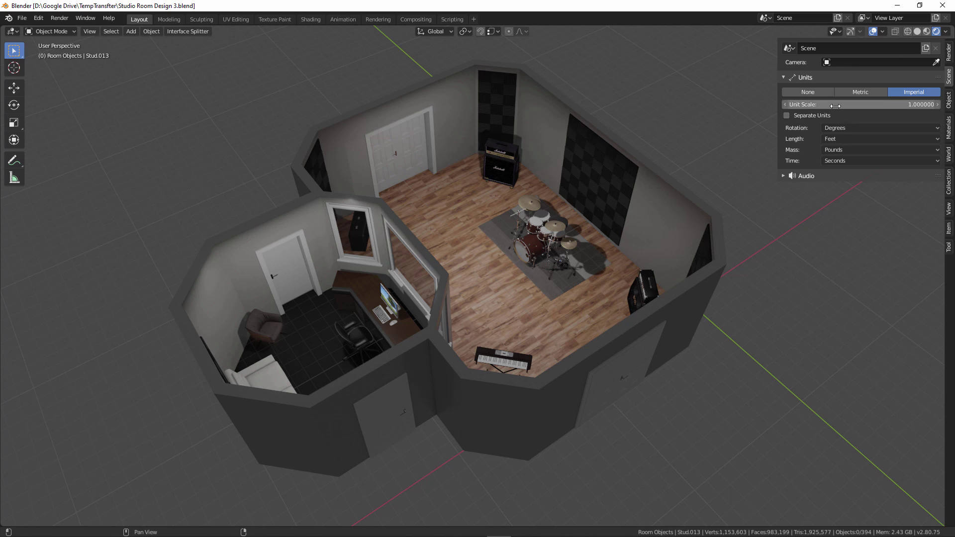
click(814, 79)
click(807, 90)
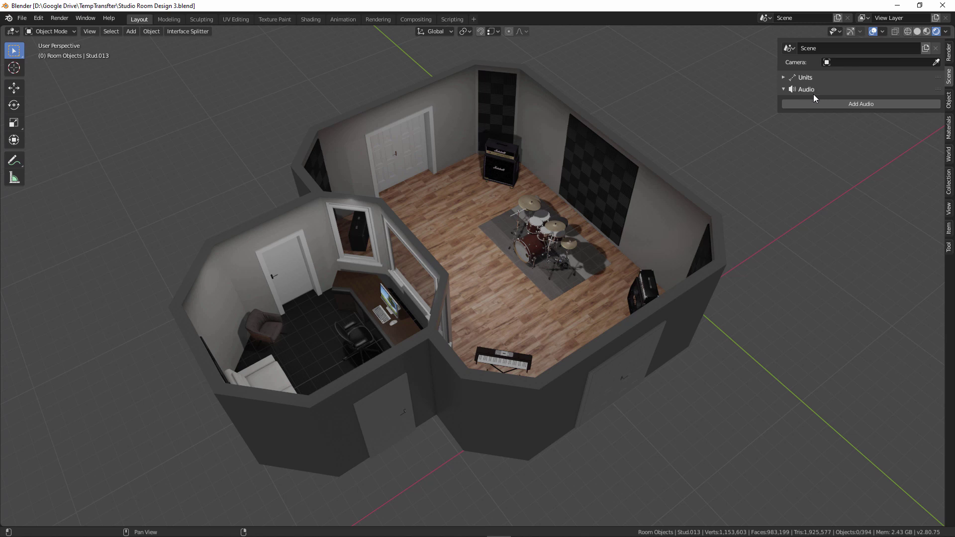
click(846, 90)
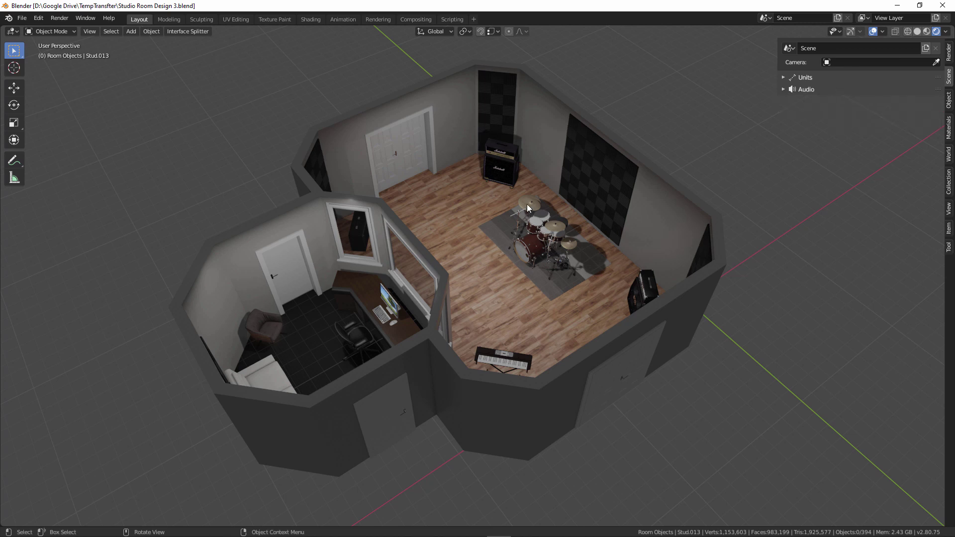
- Show the object settings in the sidebar and select the studio room's wall
middle_drag(526, 204, 539, 219)
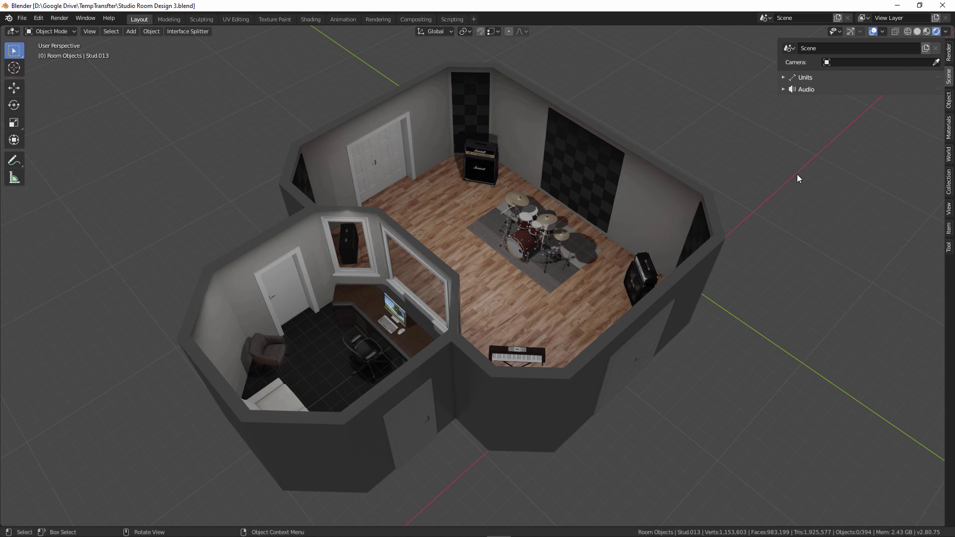
click(949, 100)
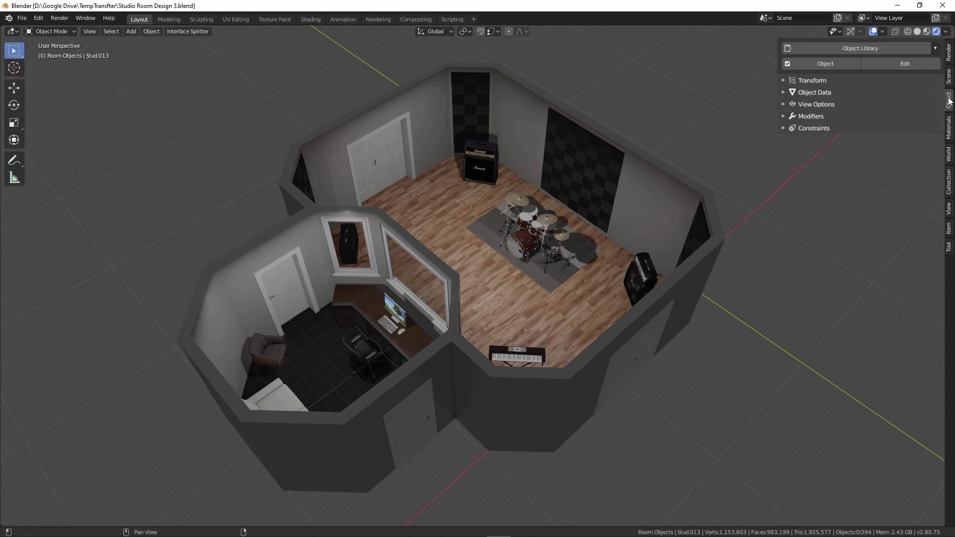
click(517, 106)
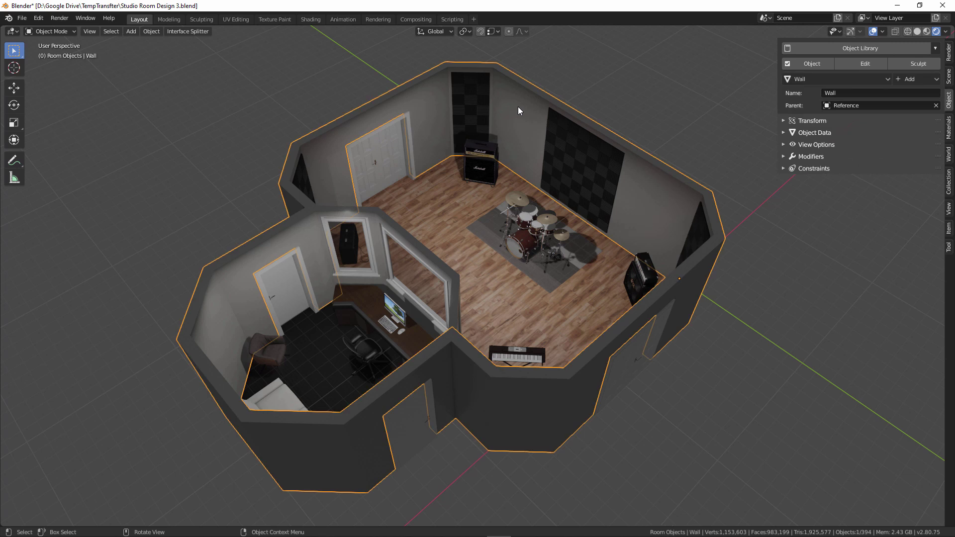
- Review the wall's Transform, Object Data, View Options, Modifiers and Constraints sections one after another
middle_drag(535, 204, 530, 201)
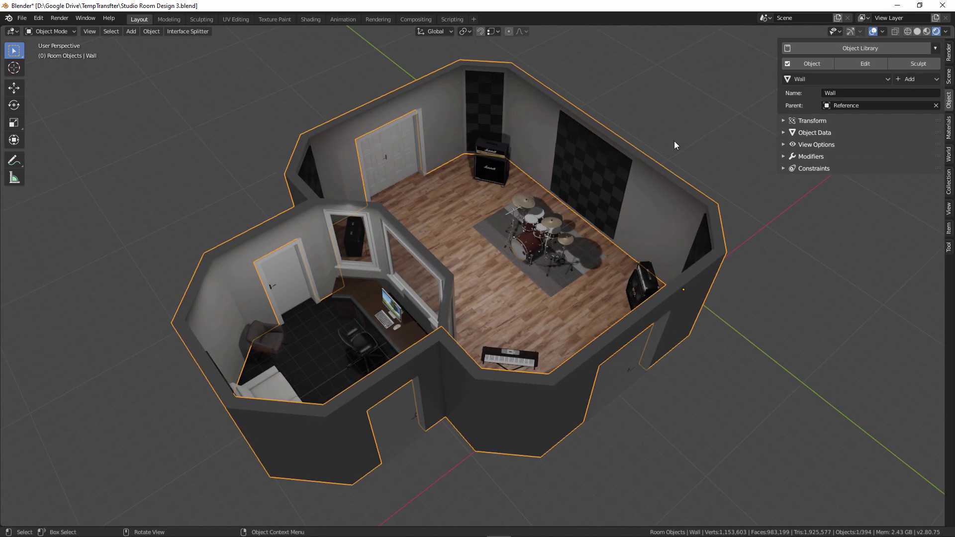
click(811, 120)
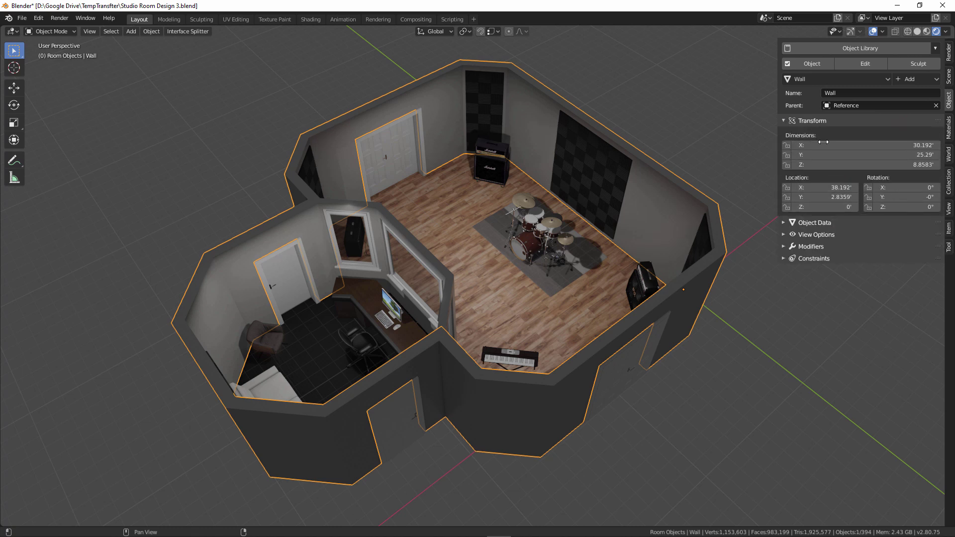
click(817, 121)
click(814, 133)
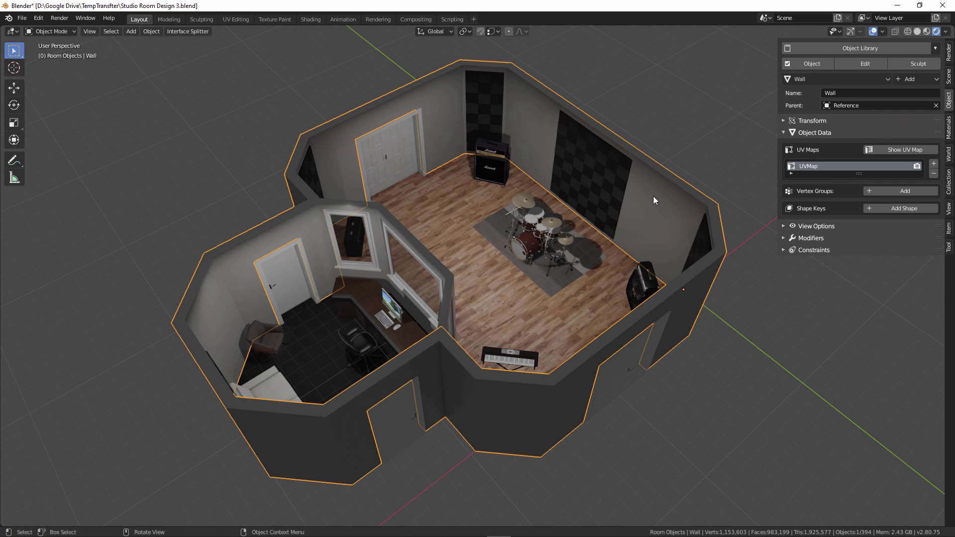
click(816, 134)
click(809, 145)
click(813, 186)
click(813, 186)
click(814, 199)
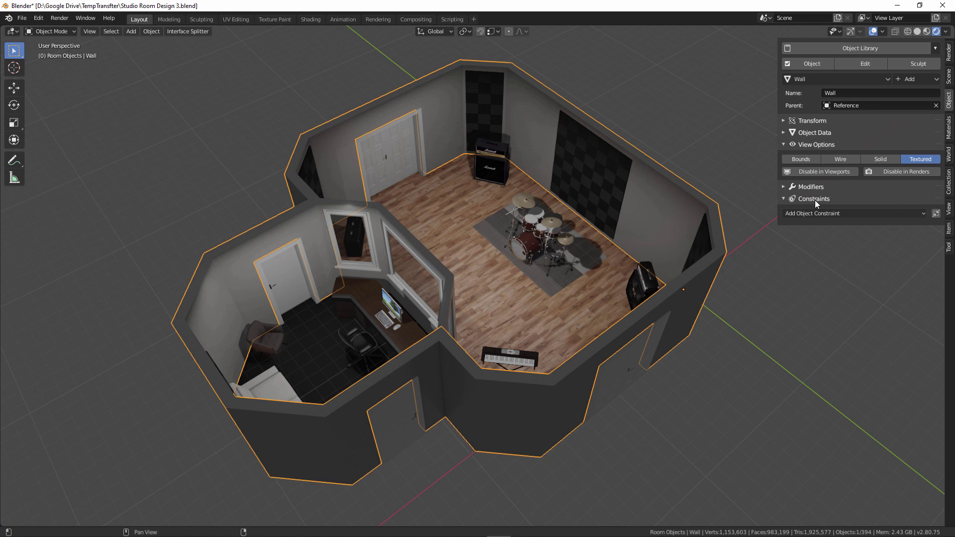
click(816, 199)
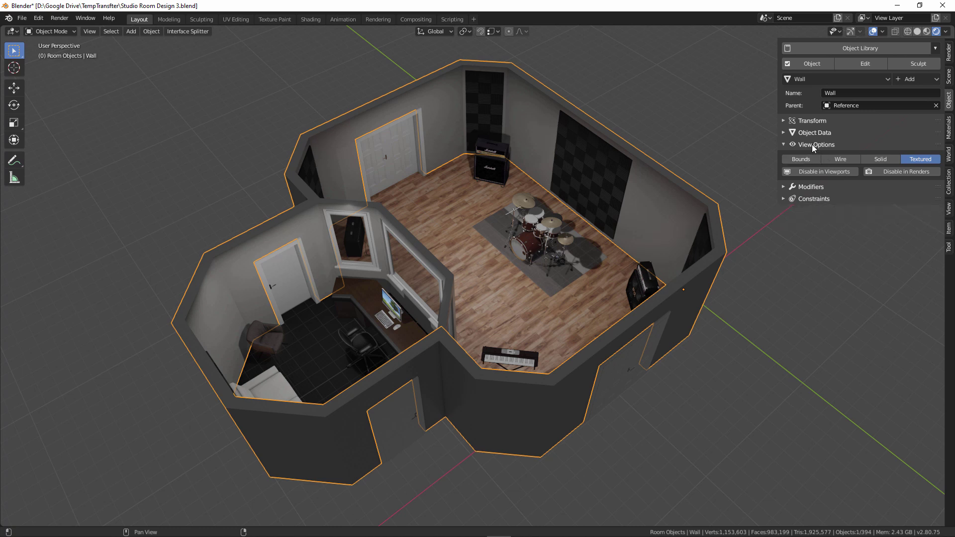
click(812, 144)
- Select the cord curve beside the small amplifier and review its Object Data settings
click(814, 132)
middle_drag(589, 178, 500, 193)
scroll(500, 193, up, 5)
click(499, 191)
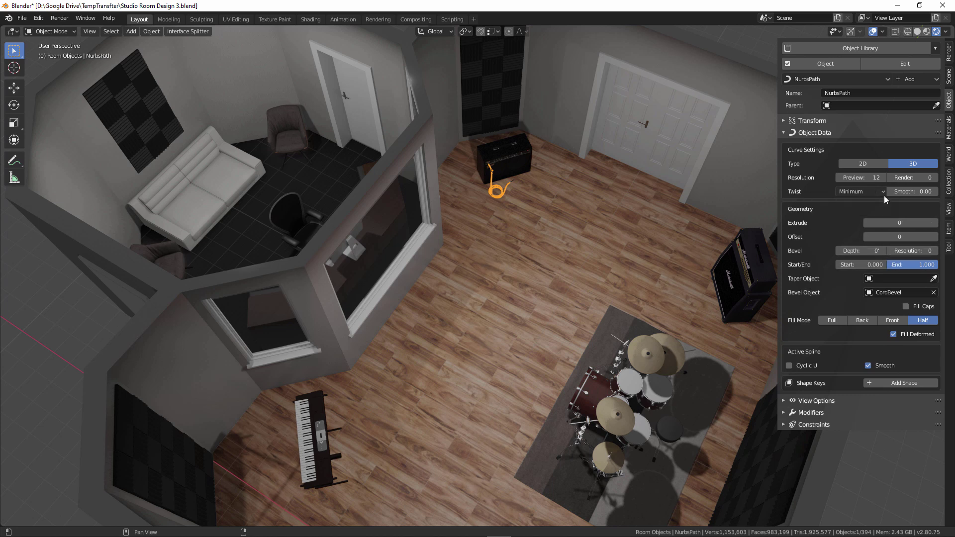
click(809, 132)
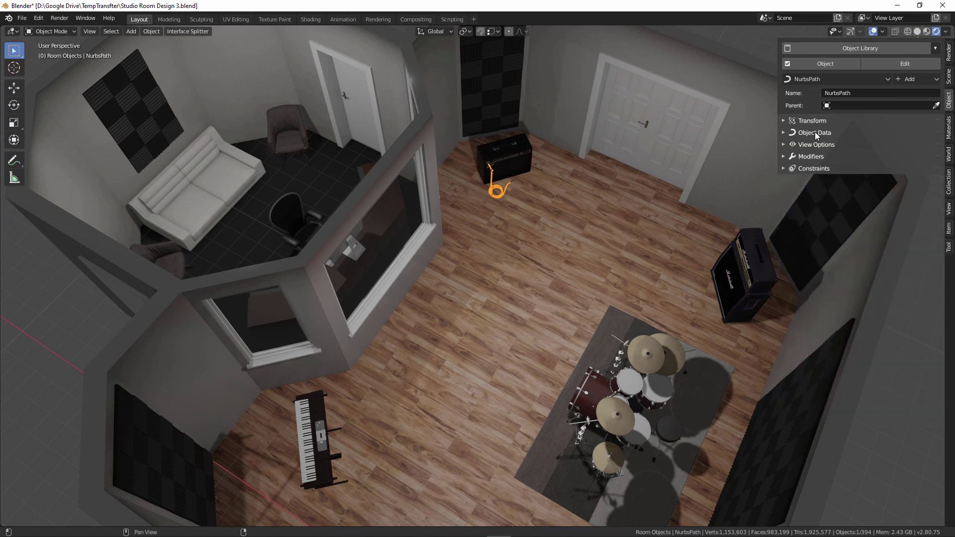
- Add the Notepad001 object from the Decorations category of the object library
middle_drag(456, 189, 527, 171)
click(861, 50)
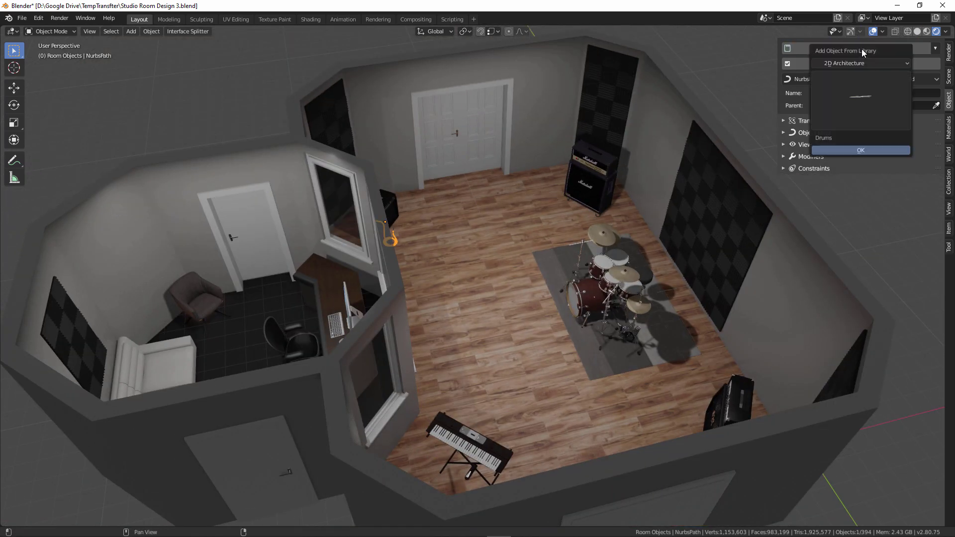
click(868, 62)
click(845, 117)
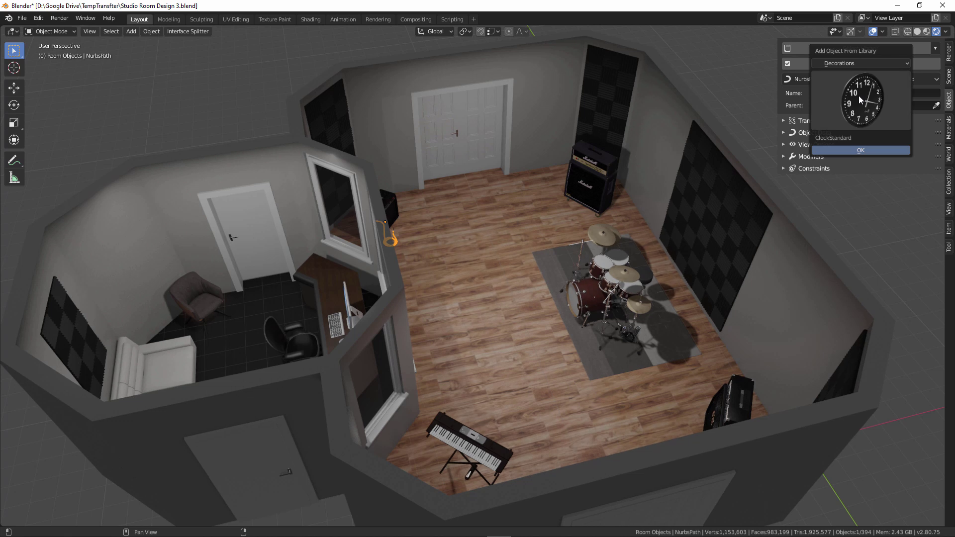
click(859, 95)
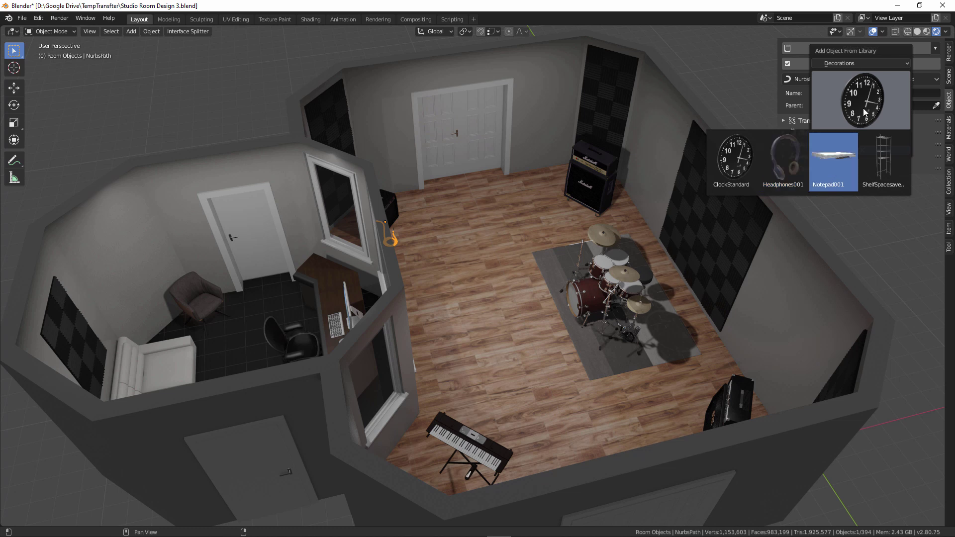
click(836, 153)
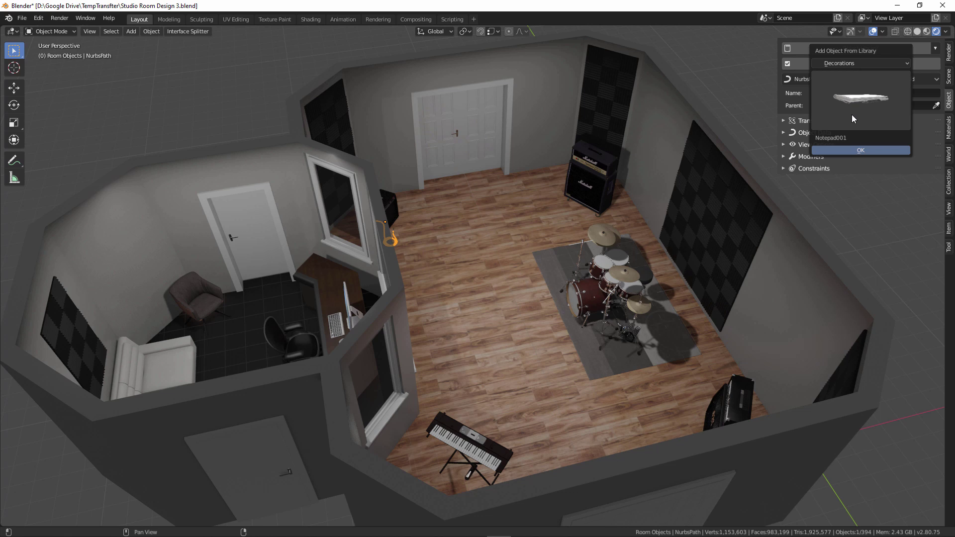
click(862, 149)
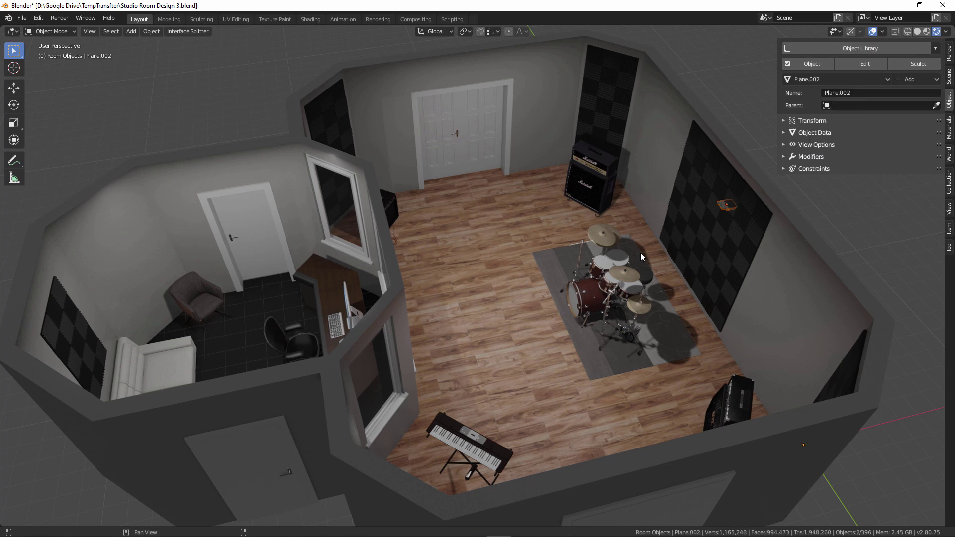
- Place the notepad on the control room desk beside the computer mouse and rotate it about the Z axis
middle_drag(395, 330, 450, 413)
scroll(451, 414, up, 5)
click(455, 405)
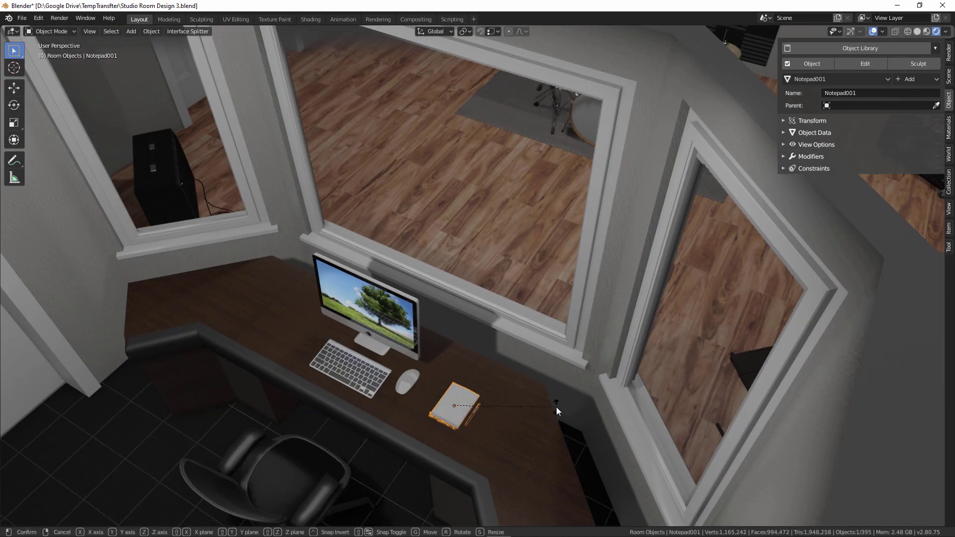
key(r)
key(z)
click(479, 401)
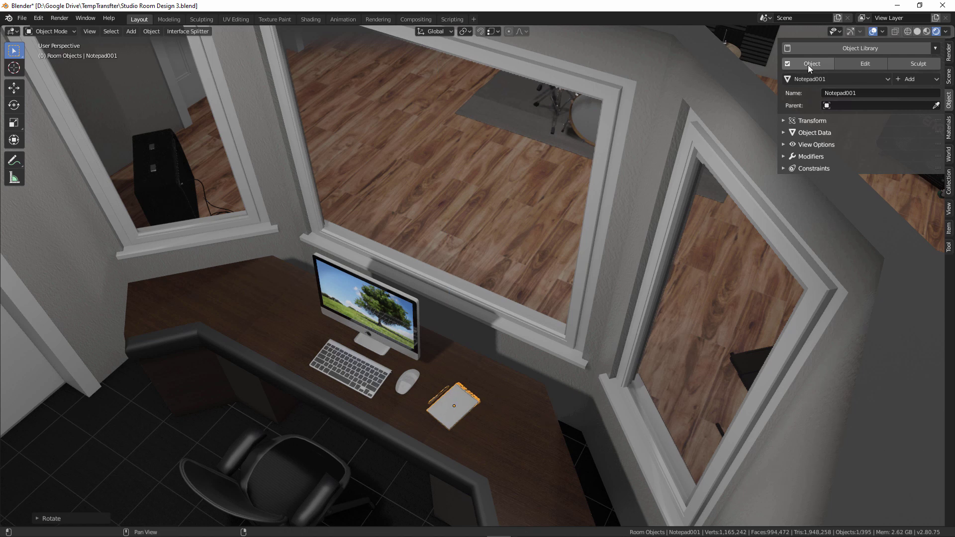
- Try the Edit and Sculpt modes on the notepad and return it to Object Mode
click(864, 64)
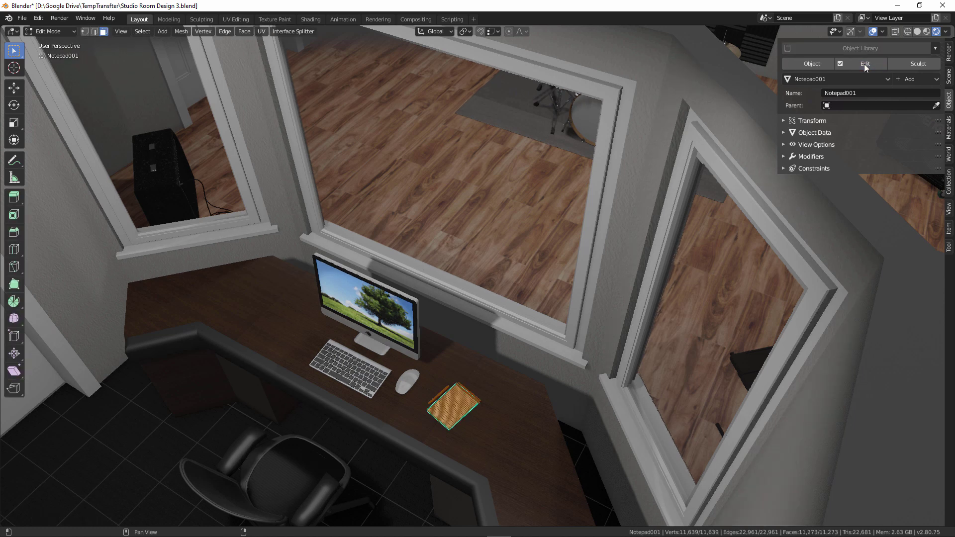
click(911, 65)
click(821, 65)
click(64, 32)
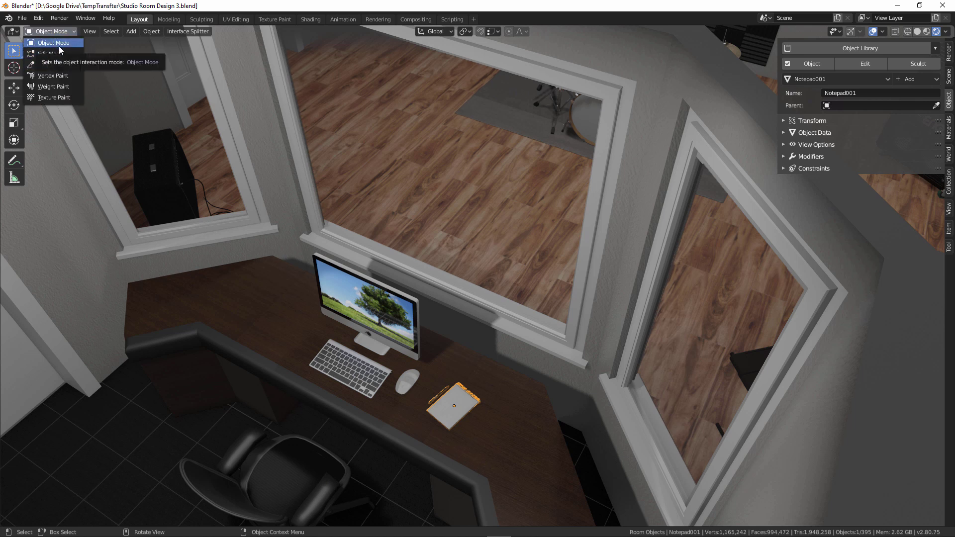
click(58, 45)
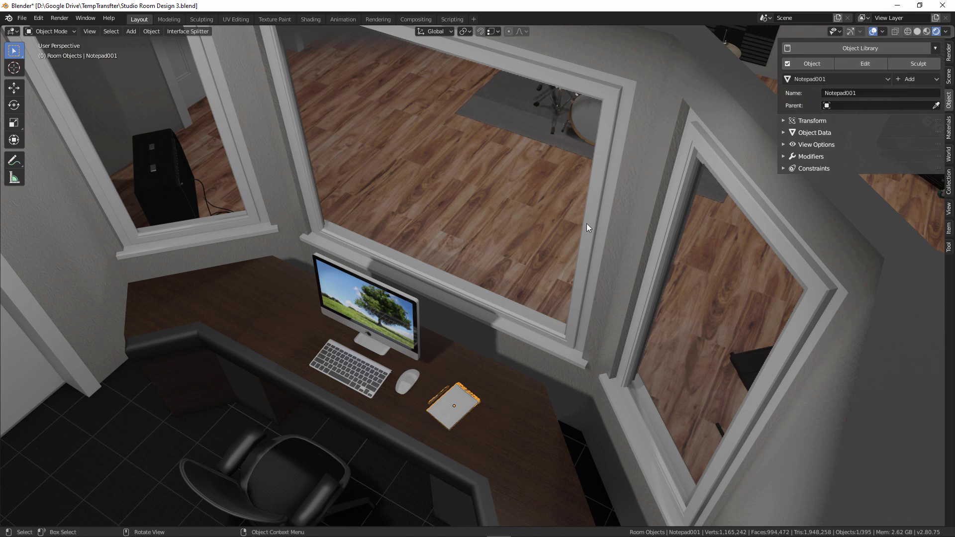
- Enlarge the sidebar's scene object list and select the Plane floor, followed by the Desk, from it
scroll(613, 233, down, 10)
scroll(613, 234, down, 3)
middle_drag(612, 234, 548, 261)
click(865, 79)
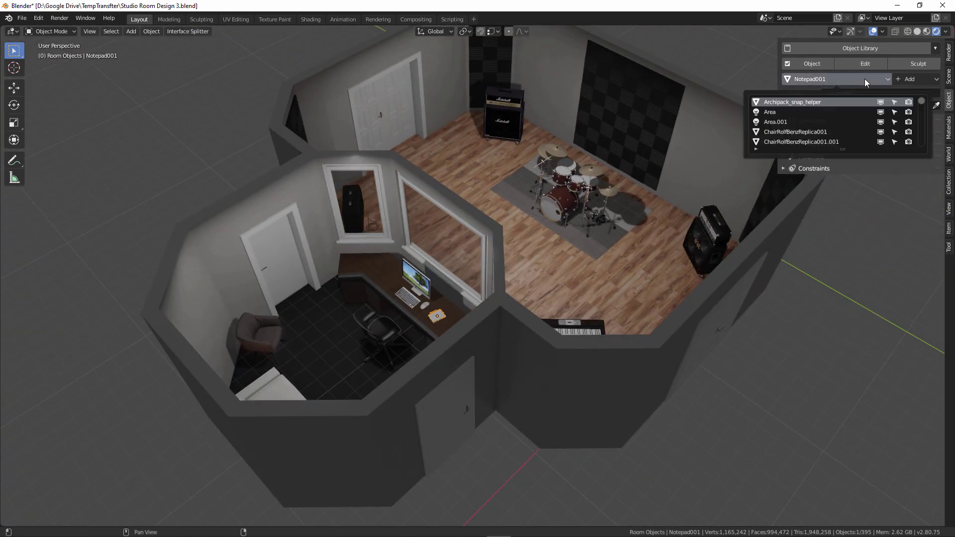
drag(844, 148, 842, 259)
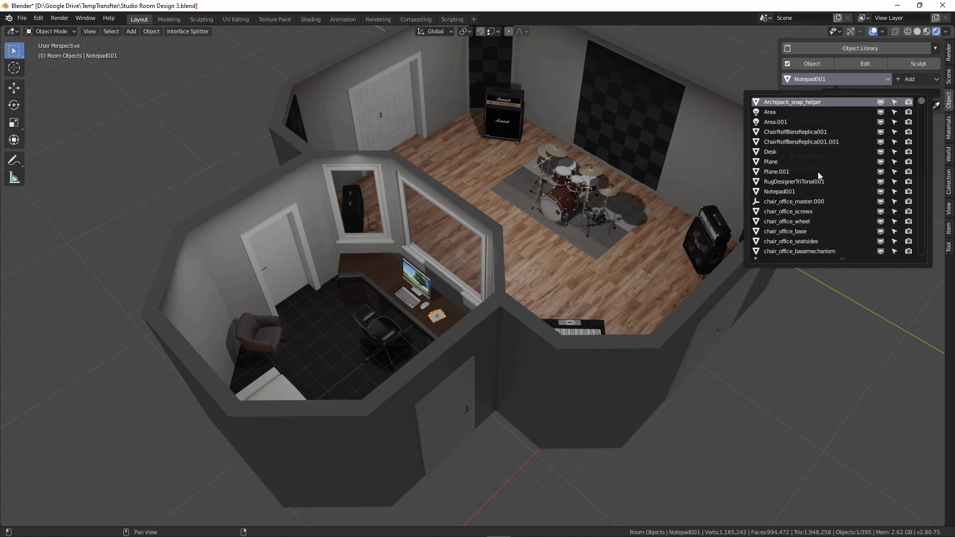
click(772, 160)
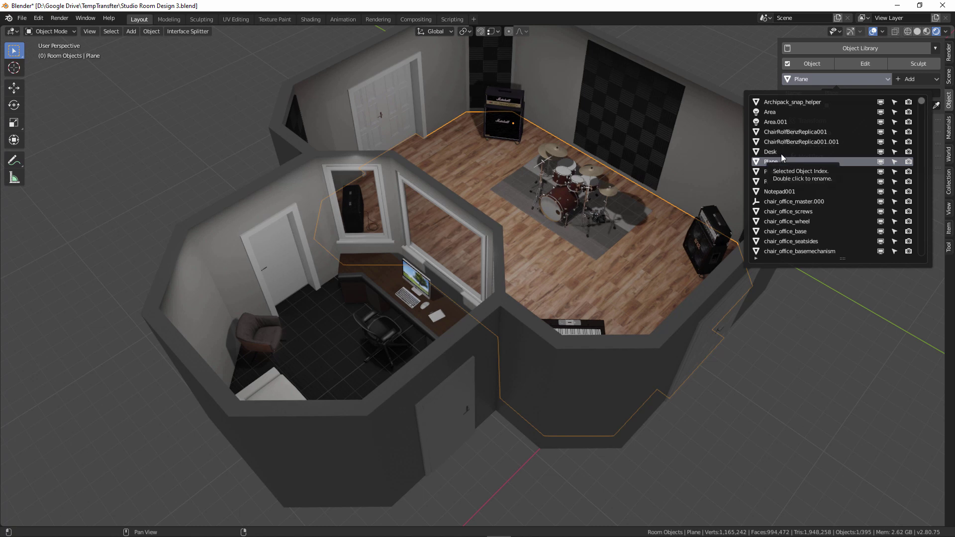
click(781, 151)
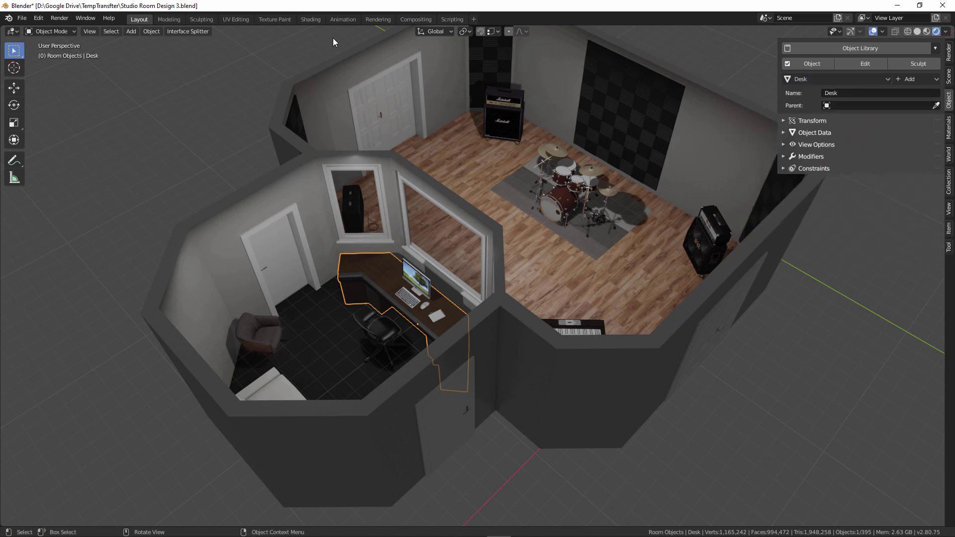
- Look through the addable object types in the sidebar and add a camera to the scene
click(201, 31)
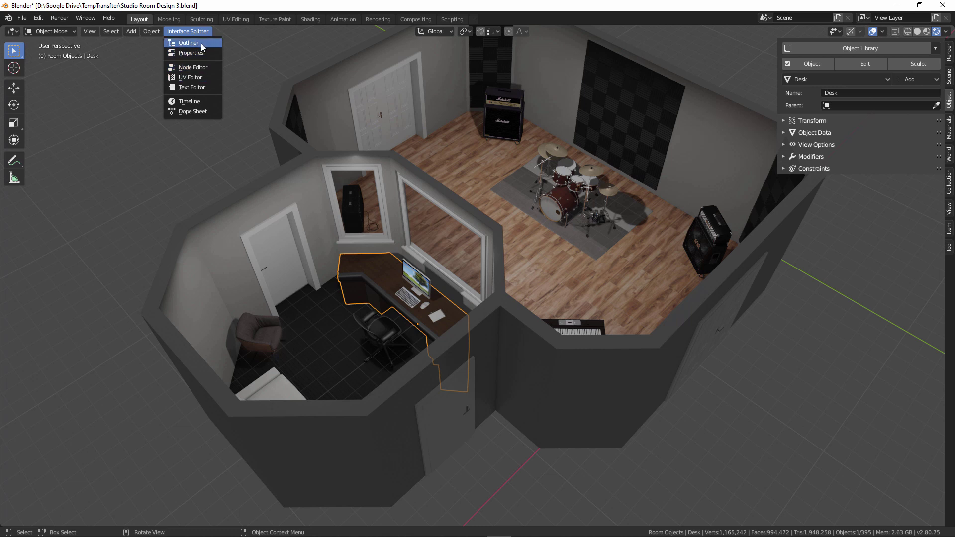
click(924, 80)
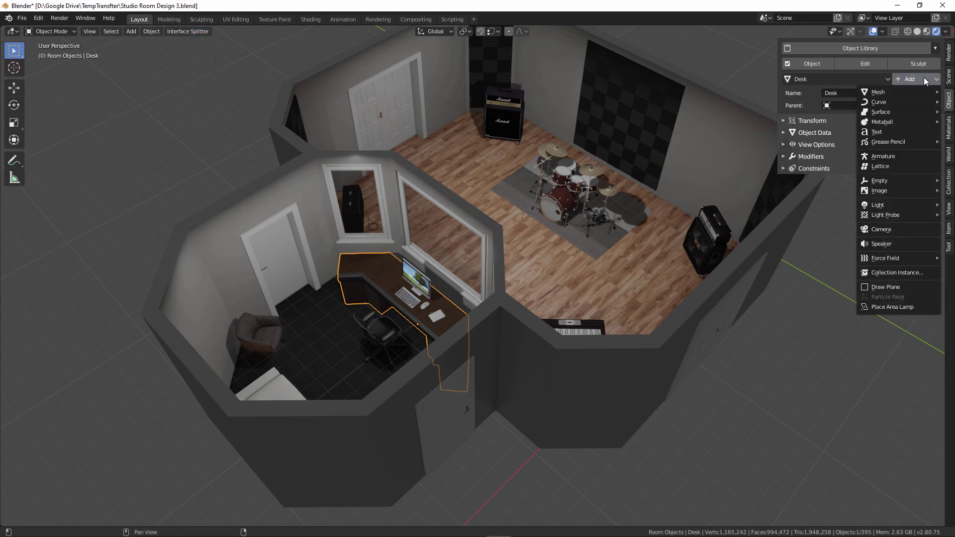
mouse_move(911, 92)
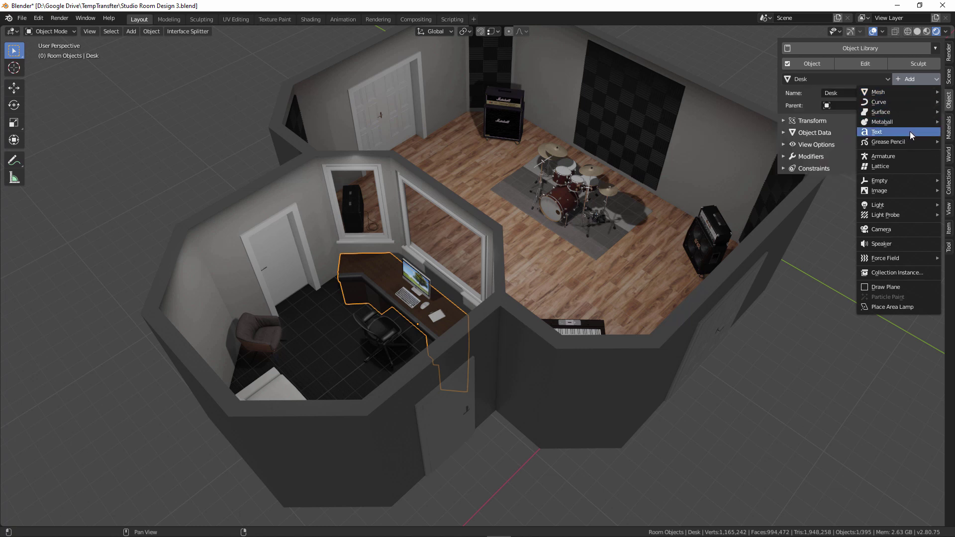
mouse_move(892, 219)
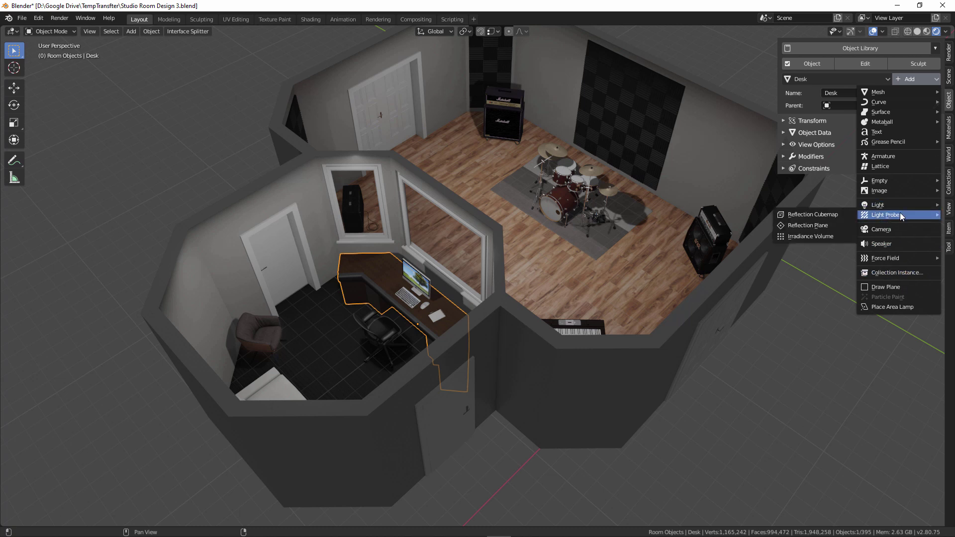
click(881, 229)
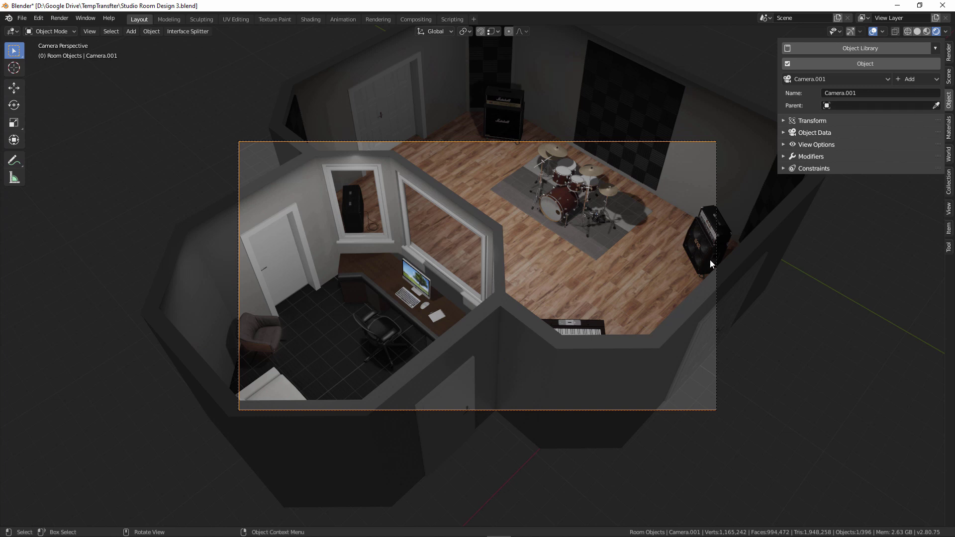
- Delete the newly added camera from the scene
key(x)
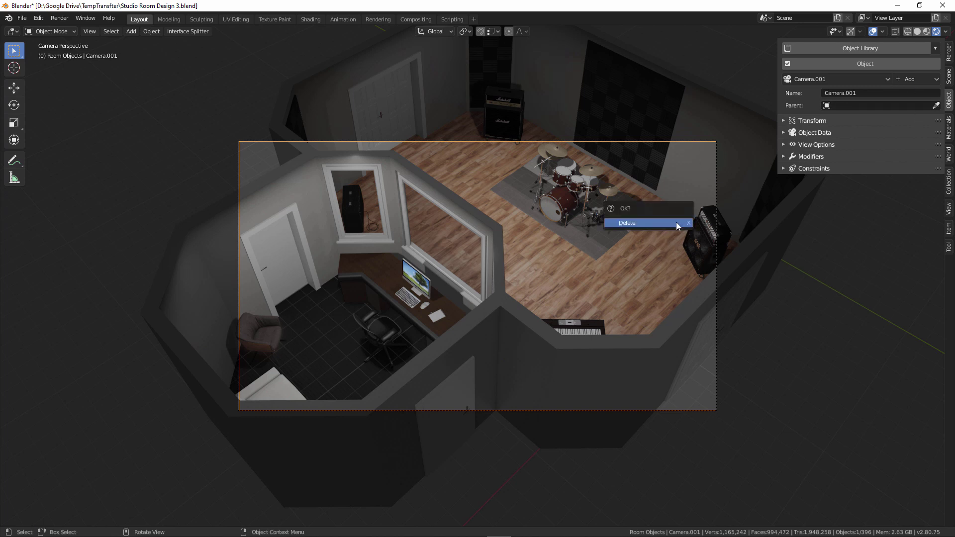
click(676, 222)
scroll(497, 224, down, 3)
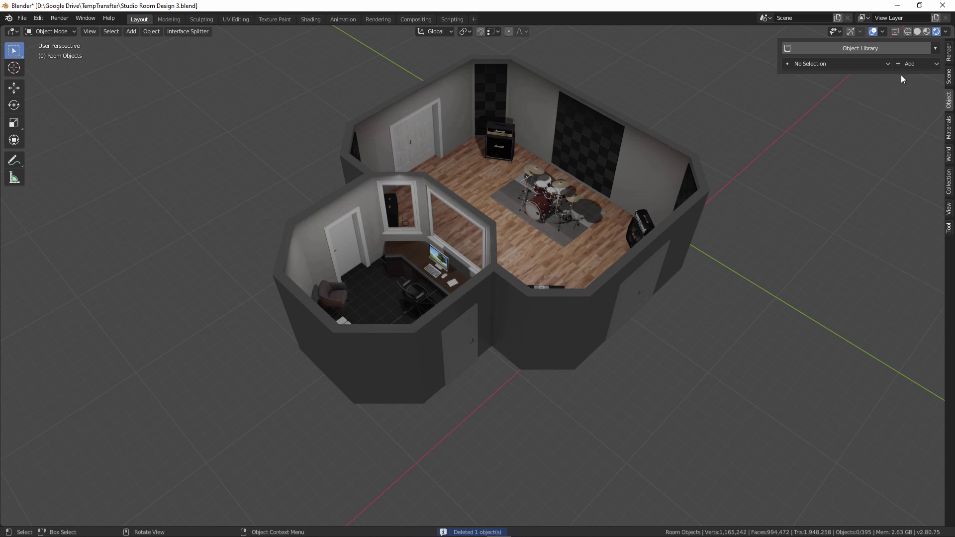
- Draw a rectangular plane on the ground outside the studio with the Draw Plane command
click(910, 64)
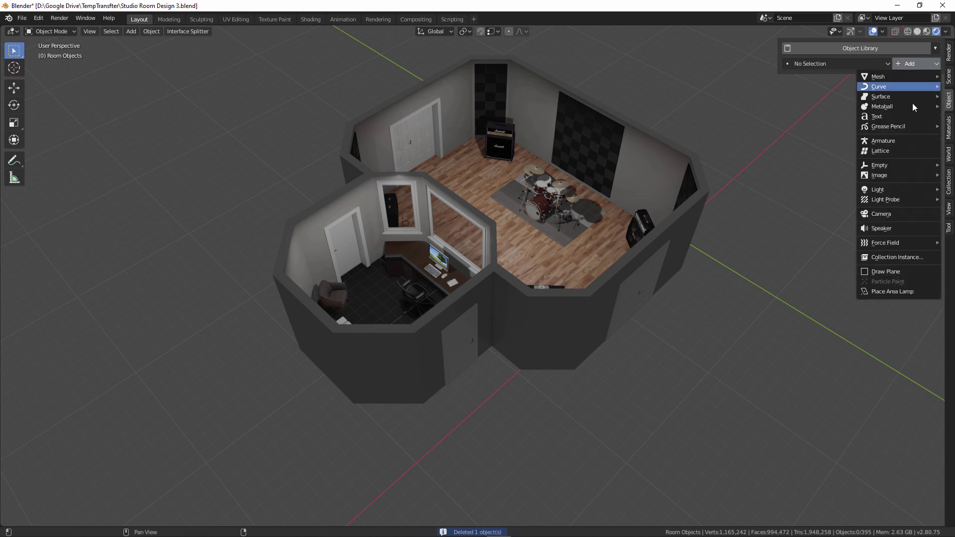
click(887, 272)
drag(657, 371, 836, 312)
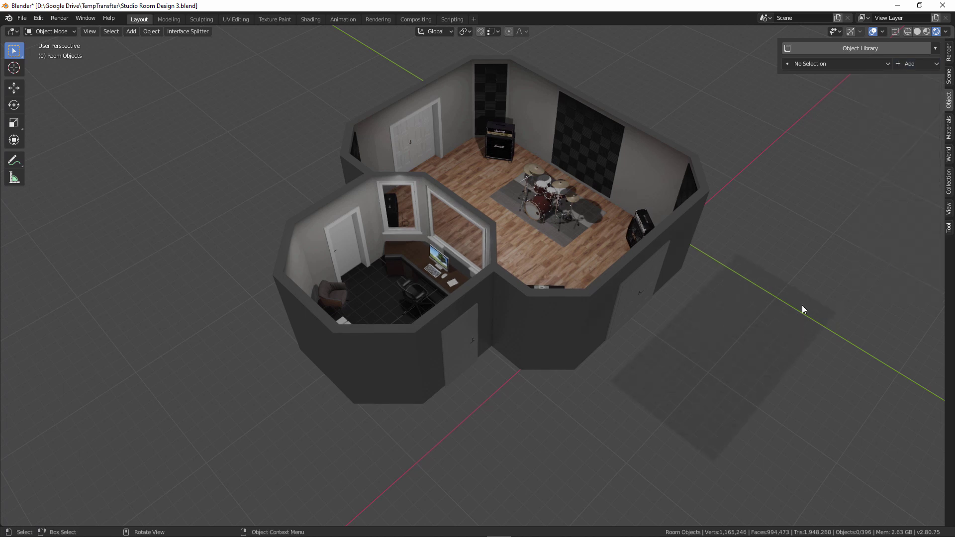
- Select the drawn plane outside the studio and delete it
click(740, 340)
key(x)
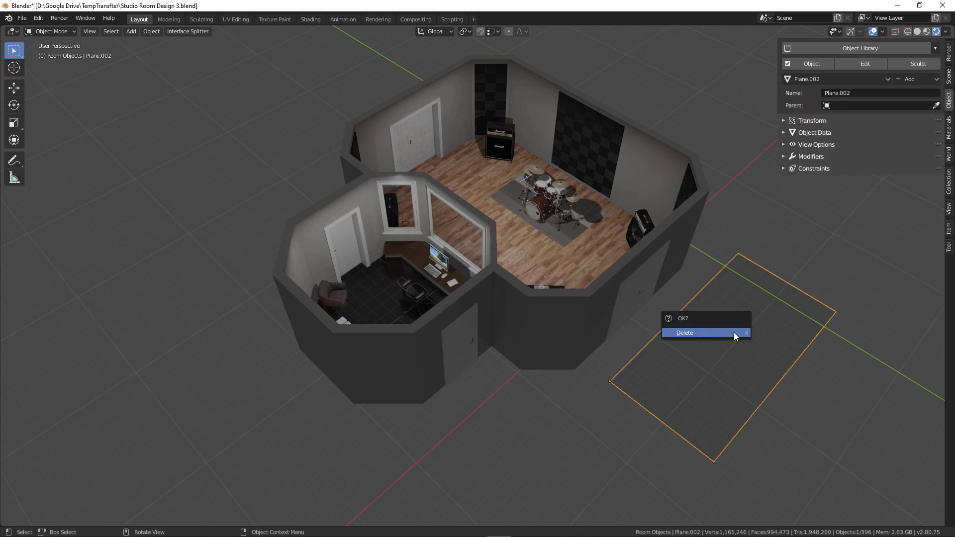
click(734, 333)
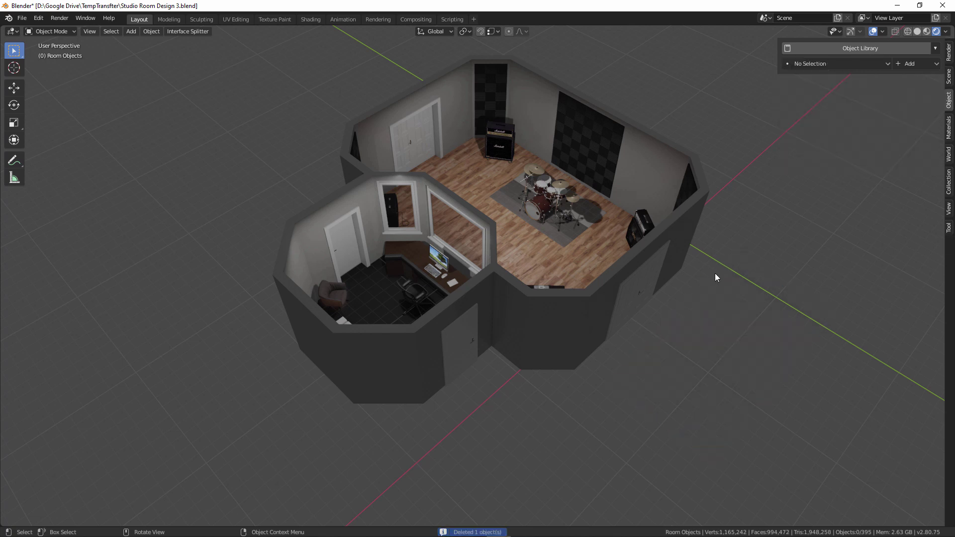
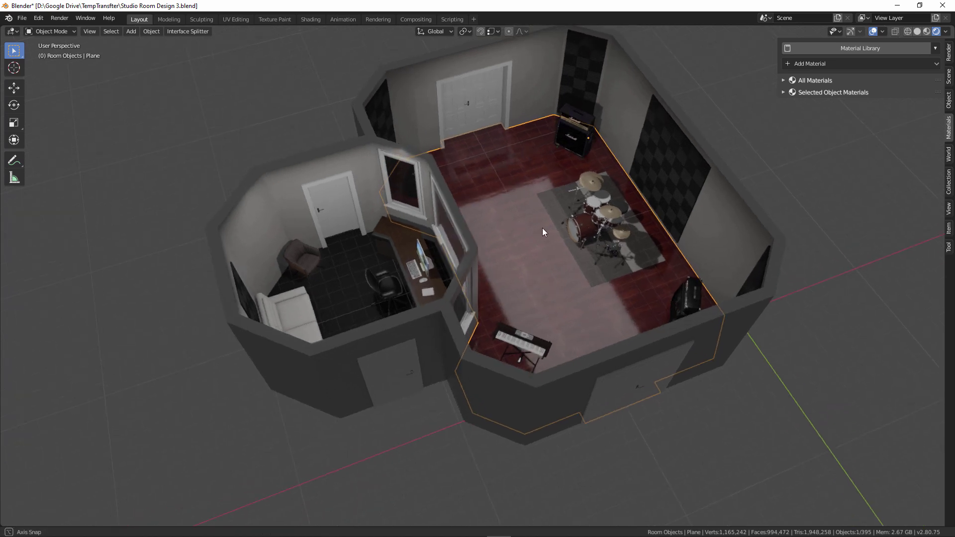
- Review the options for adding a material and browse the enlarged All Materials list
click(858, 65)
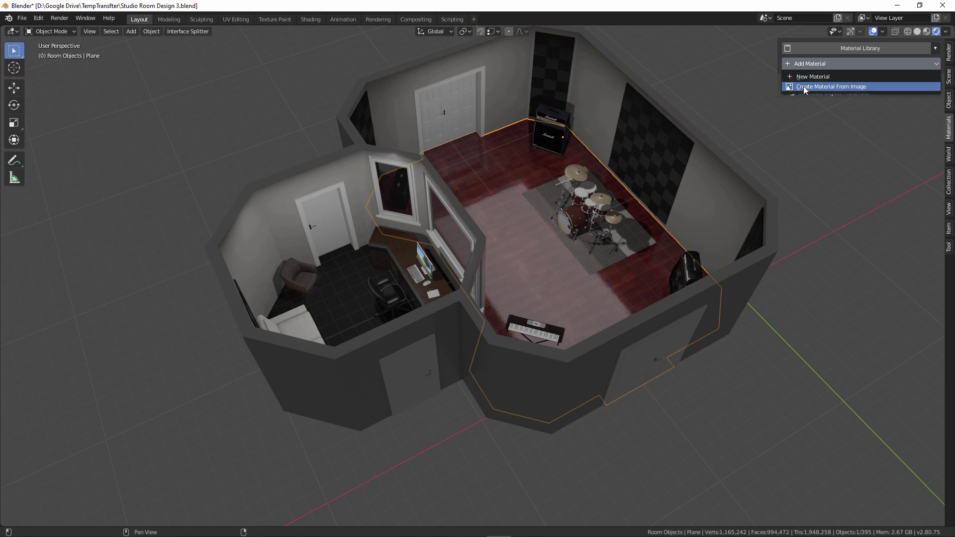
click(836, 80)
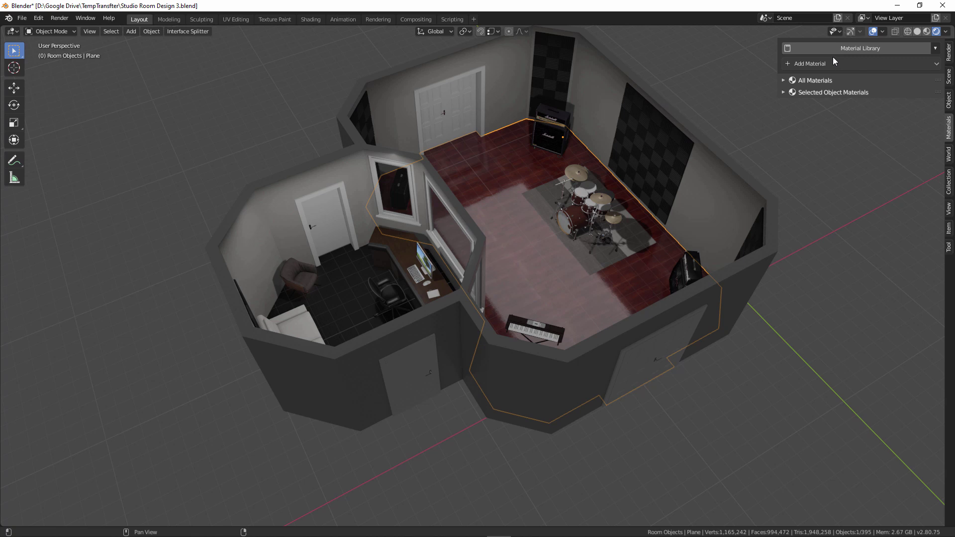
click(805, 82)
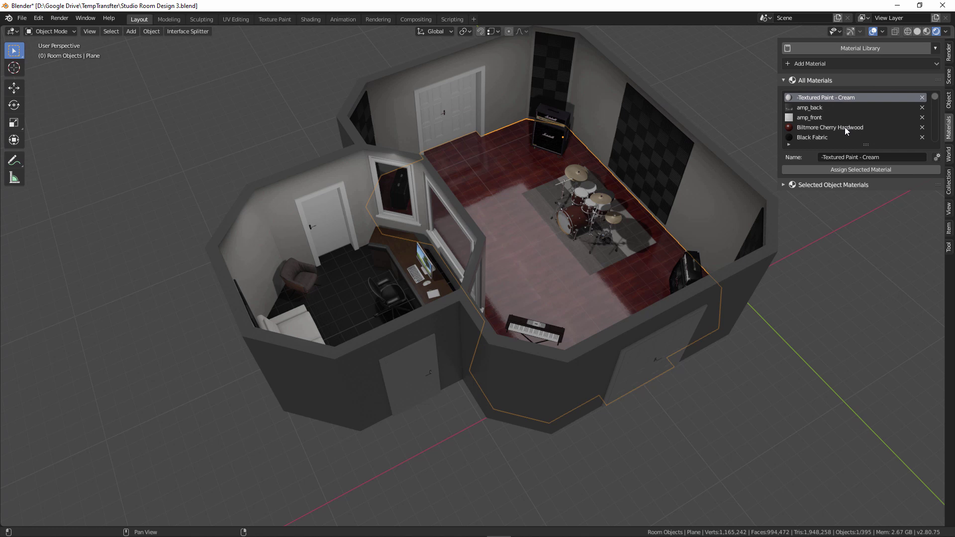
drag(865, 143, 866, 264)
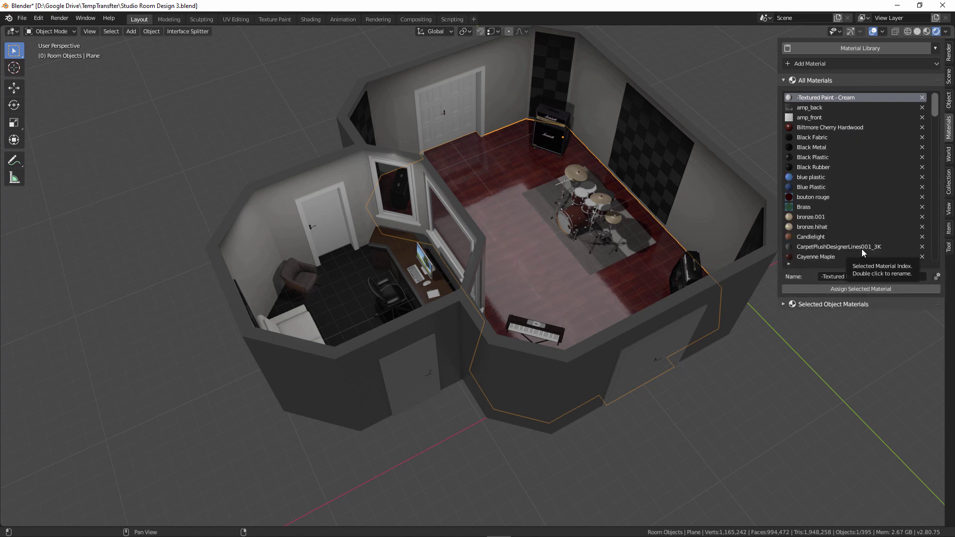
mouse_move(935, 105)
mouse_down()
mouse_move(950, 196)
mouse_move(938, 105)
mouse_up()
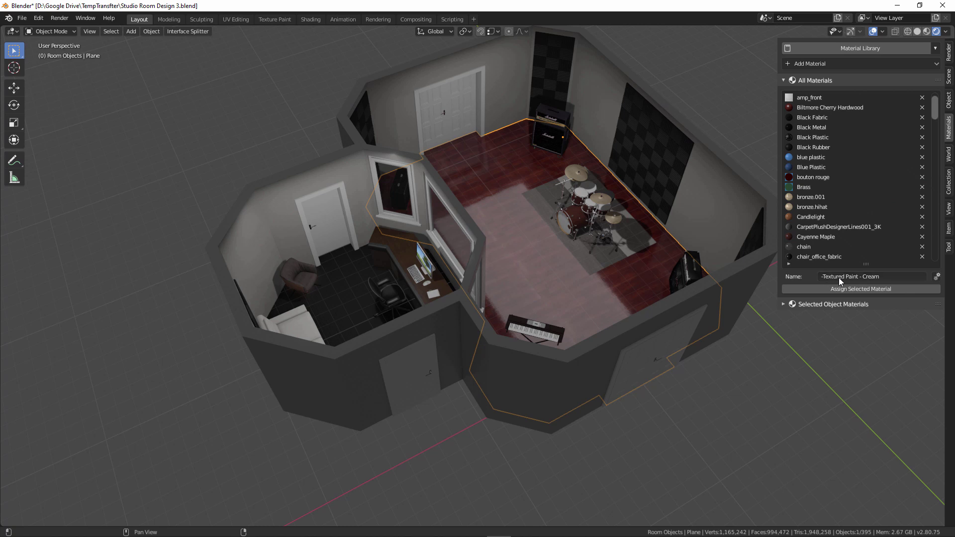
- Select the Cayenne Maple material, review its viewport and shadow settings, and collapse the All Materials section
click(831, 219)
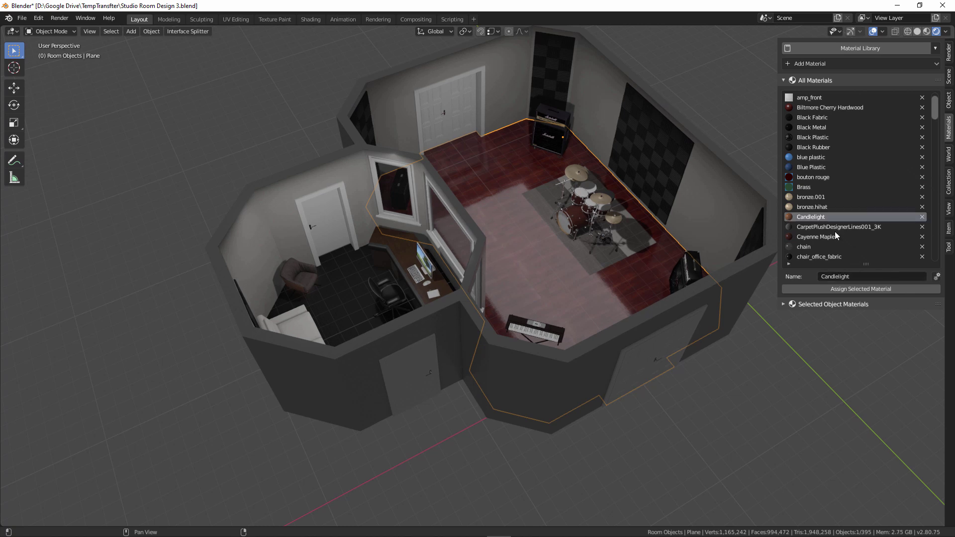
click(835, 237)
click(833, 247)
click(837, 237)
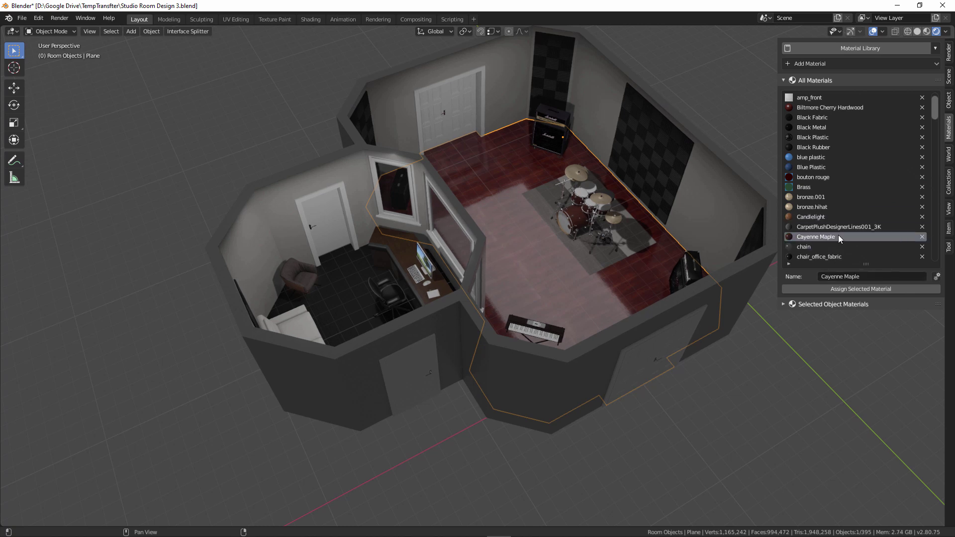
click(938, 277)
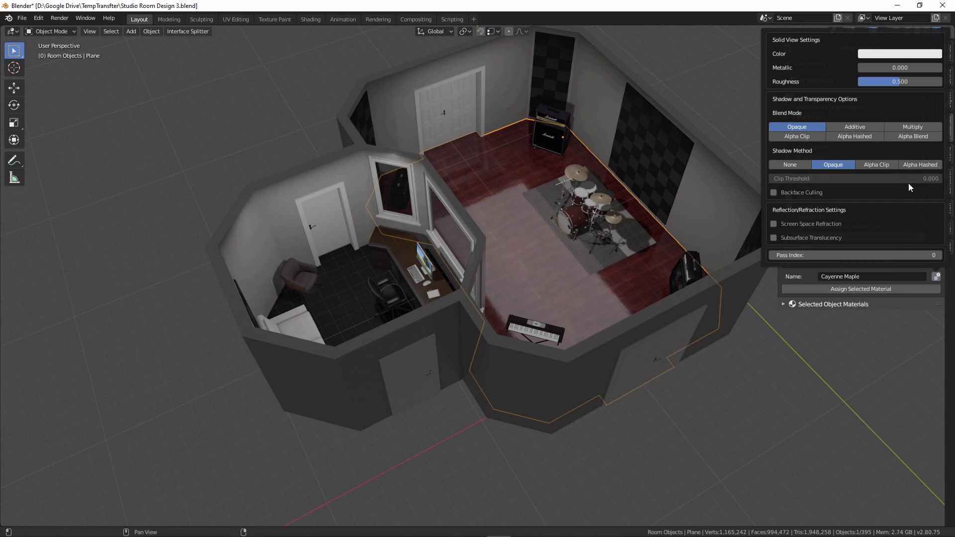
click(821, 81)
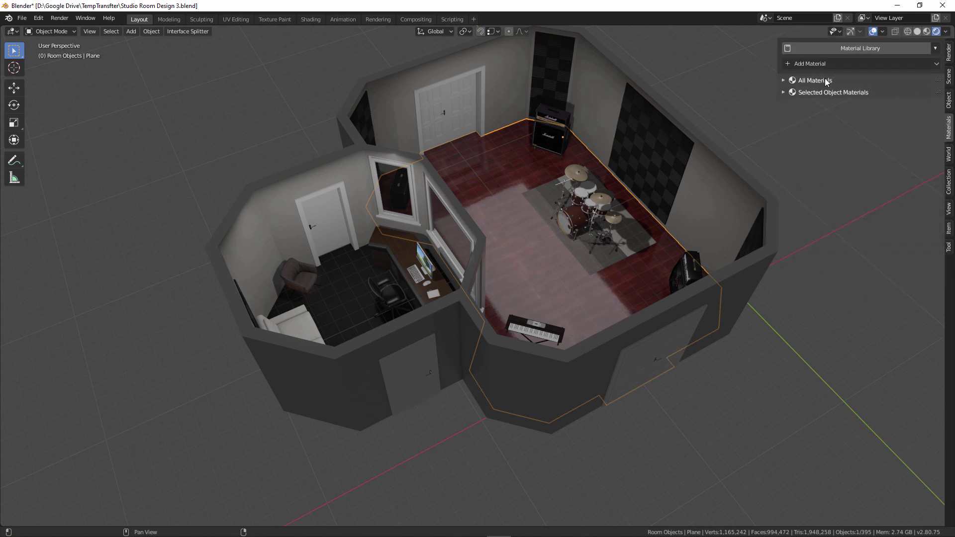
- Expand the Selected Object Materials section and inspect the materials of the desk and the large studio floor
click(808, 93)
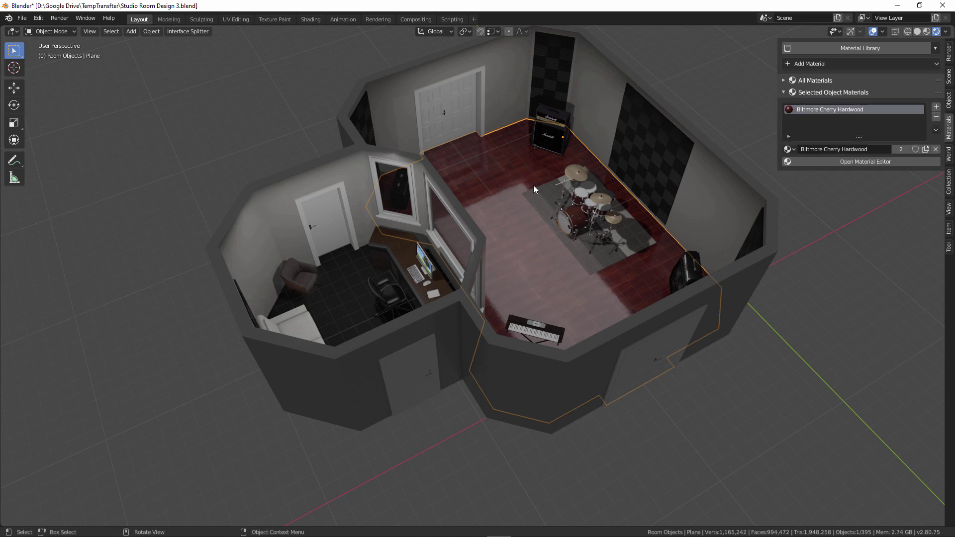
click(398, 252)
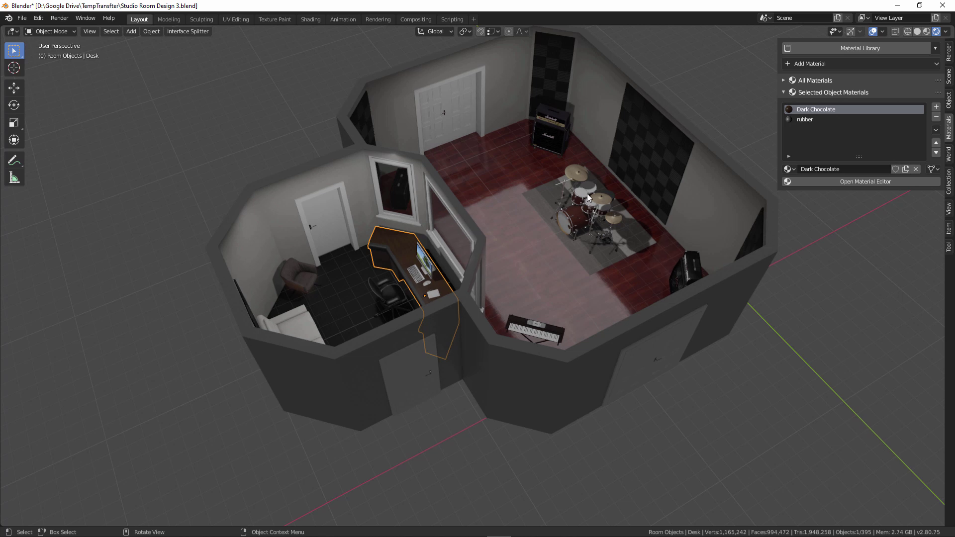
click(500, 185)
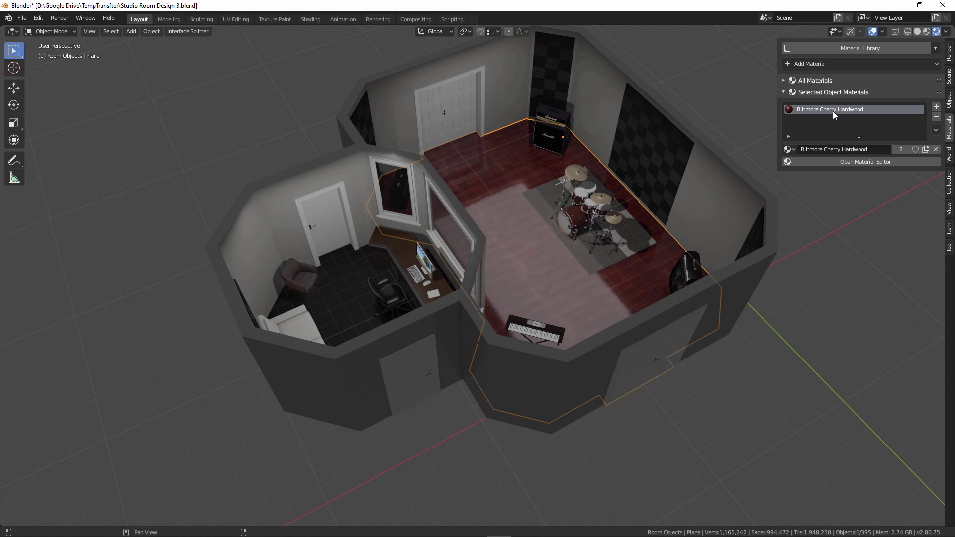
- Open the material editor for Biltmore Cherry Hardwood, examine its node tree, and close the editor
click(848, 163)
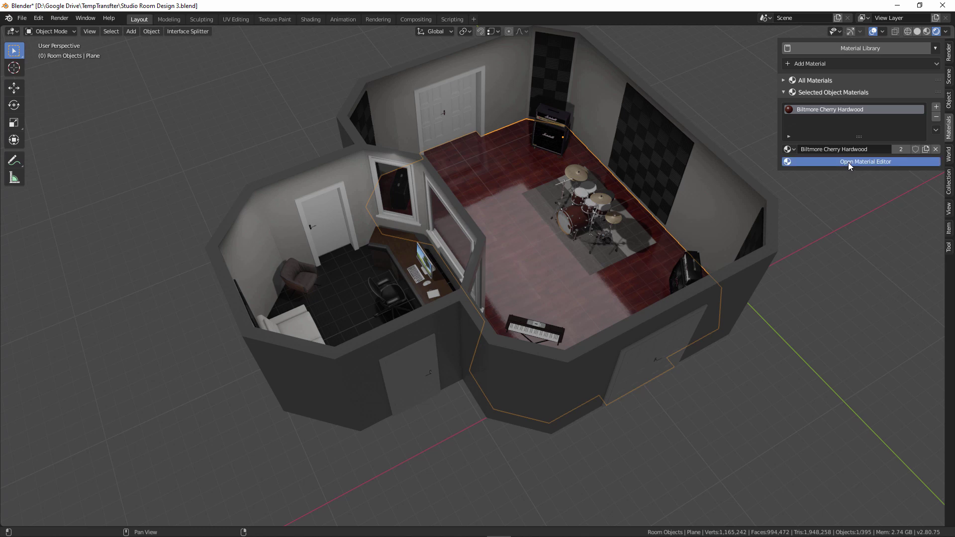
drag(692, 77, 636, 64)
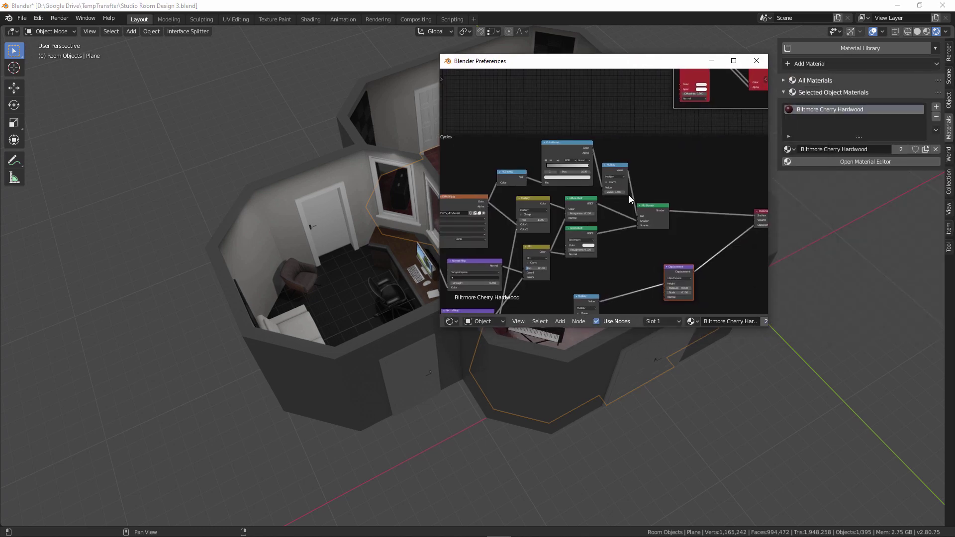
scroll(629, 191, down, 4)
scroll(630, 177, up, 4)
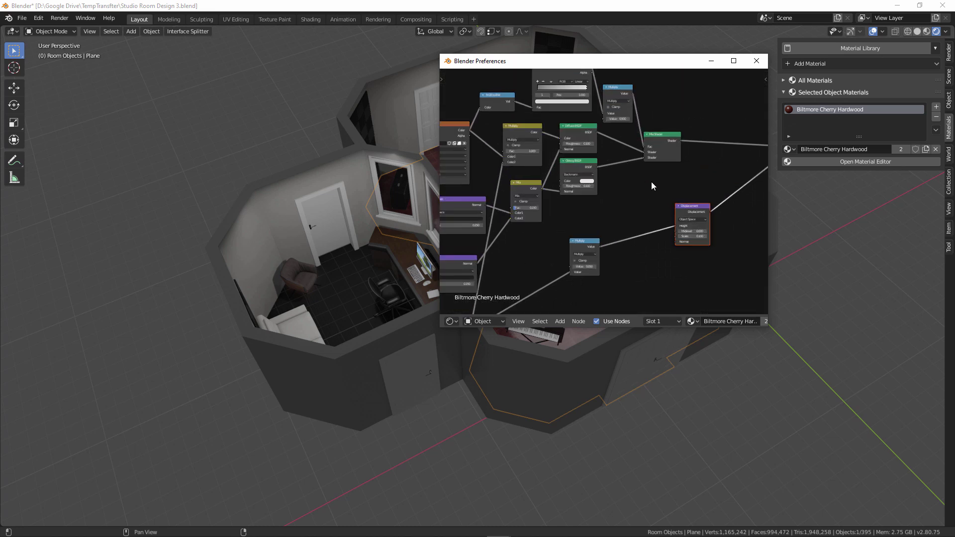
middle_drag(416, 159, 458, 174)
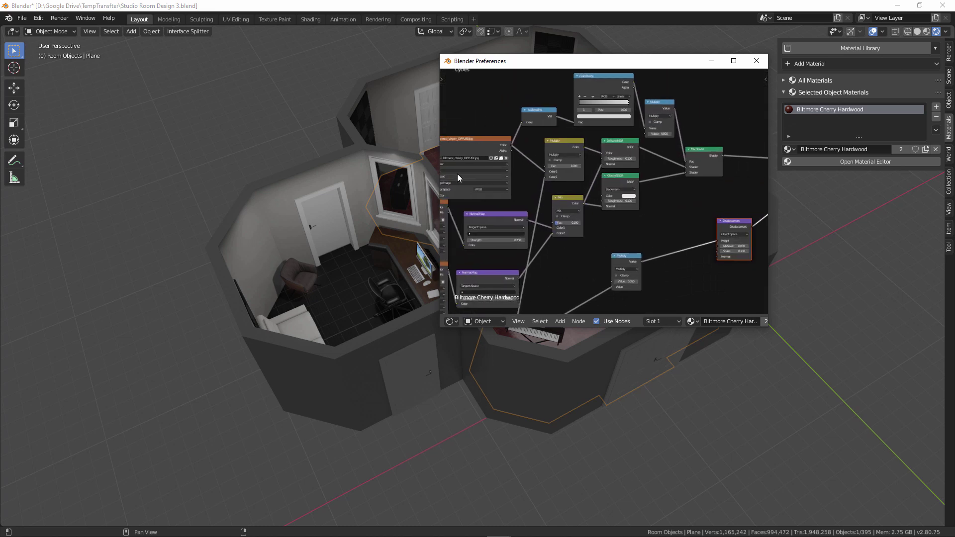
click(757, 61)
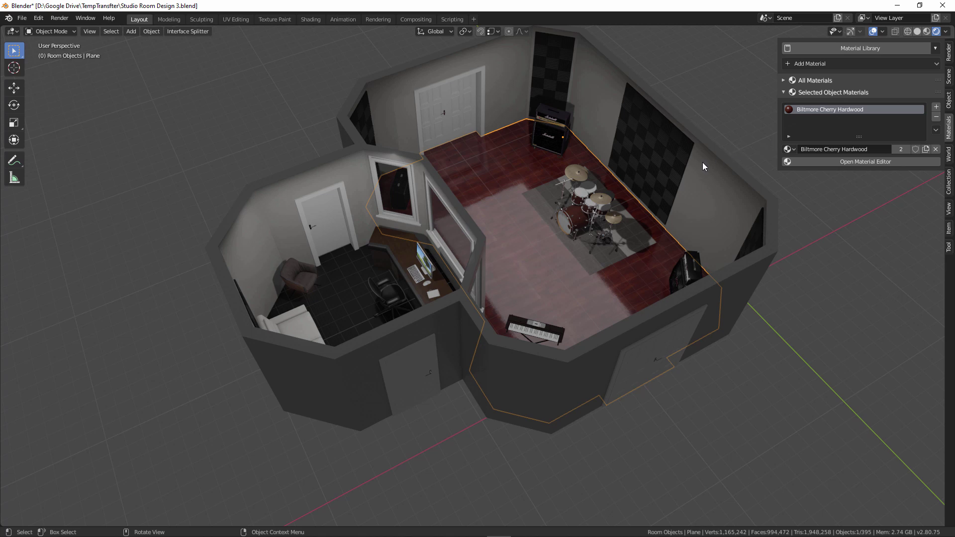
click(201, 33)
- Review the world settings and the options for adding a world, and inspect the current world's node setup
click(948, 155)
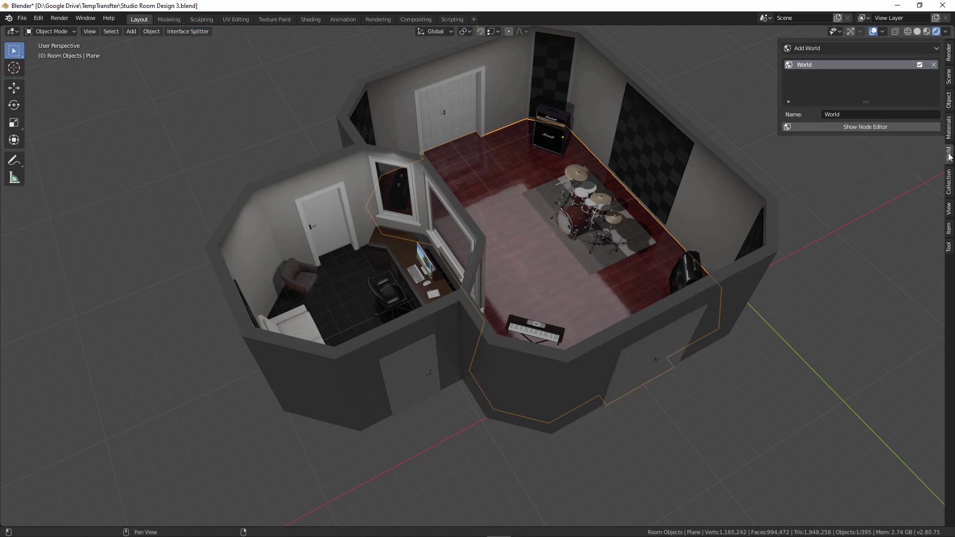
click(870, 49)
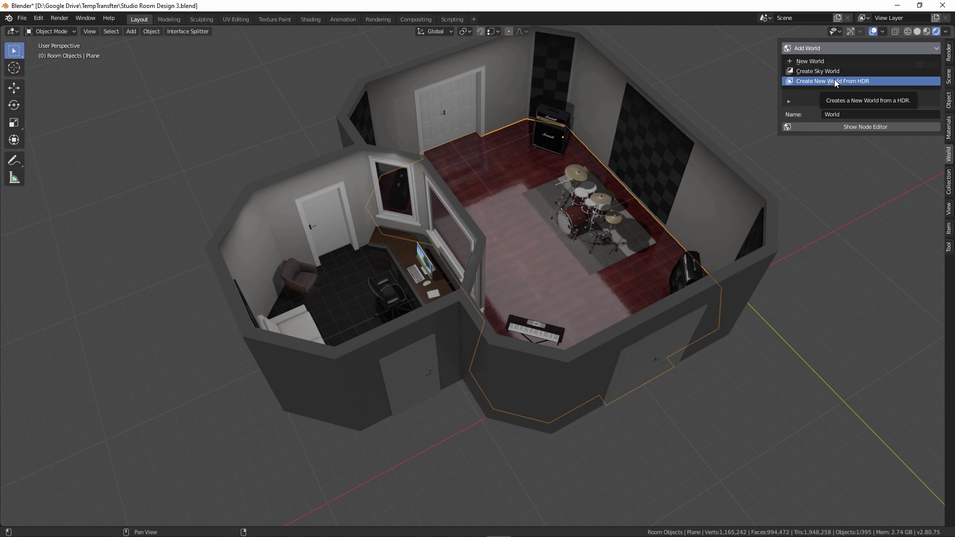
click(826, 46)
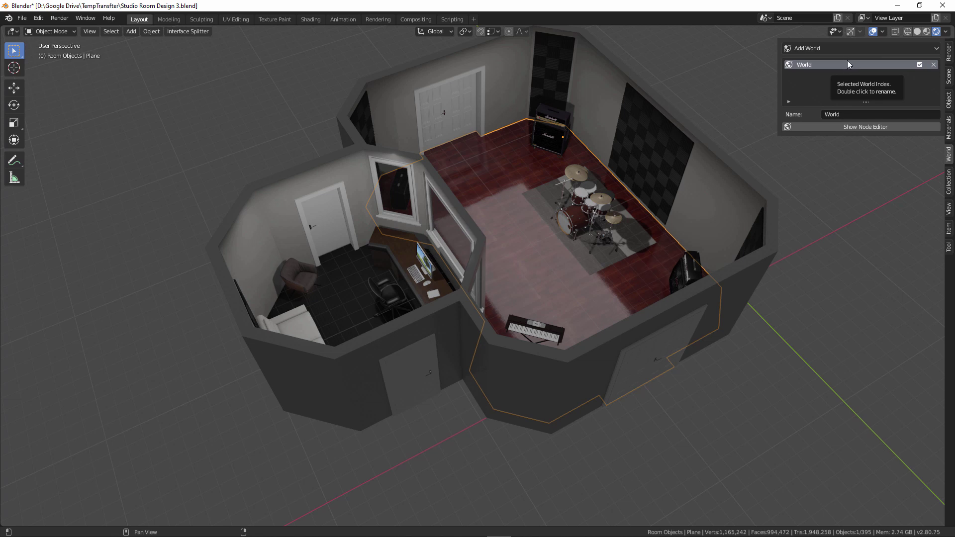
click(866, 127)
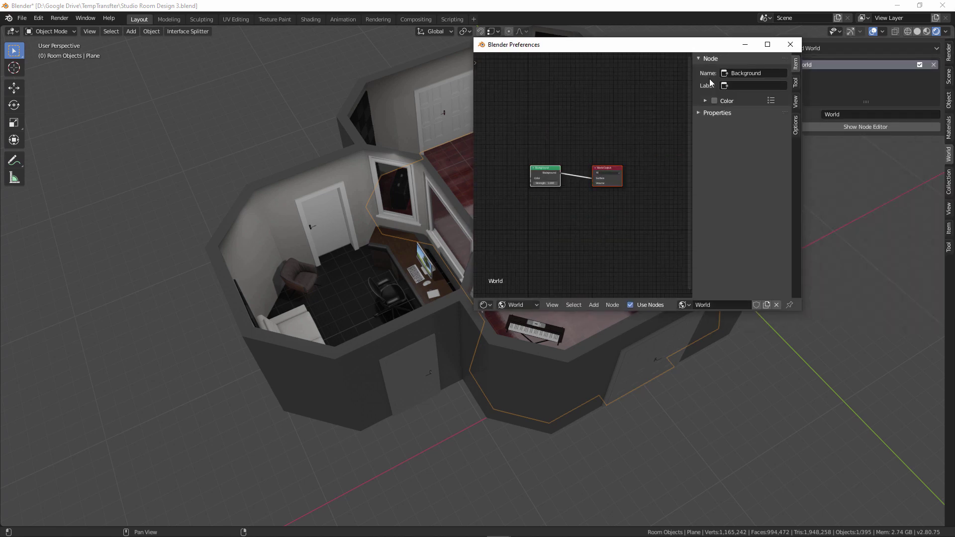
click(791, 45)
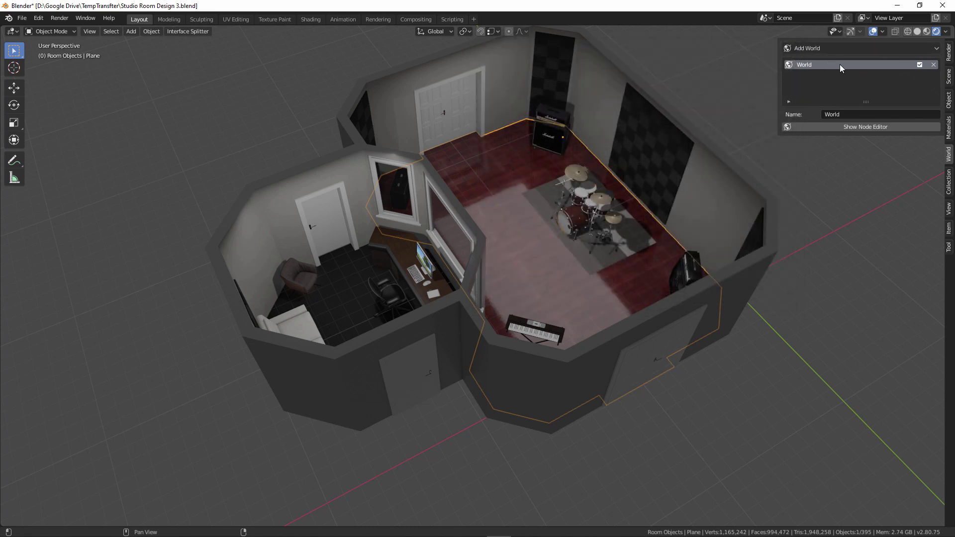
- Browse the Room Objects collections, highlighting the chair, sofa, drums, amps and Accoustic Foam one after another in the studio
click(948, 185)
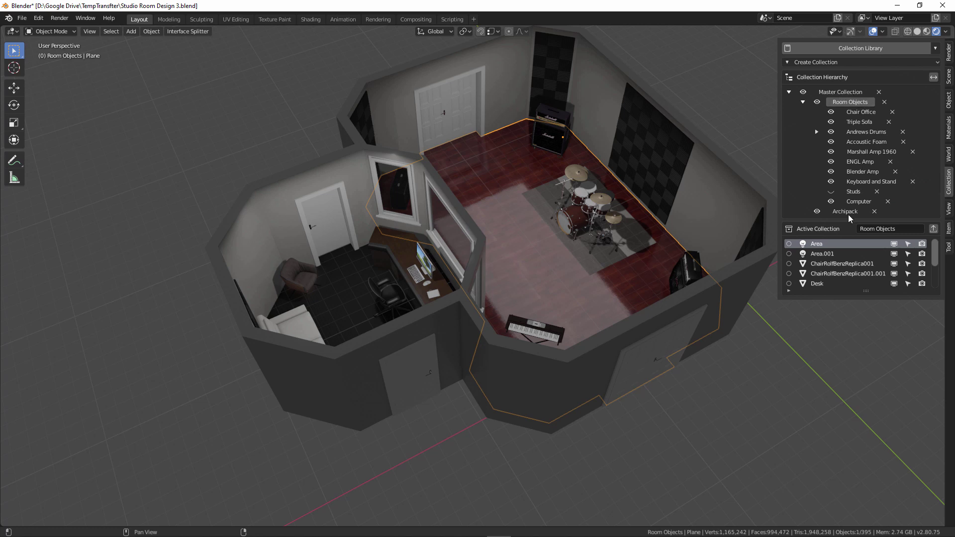
click(858, 114)
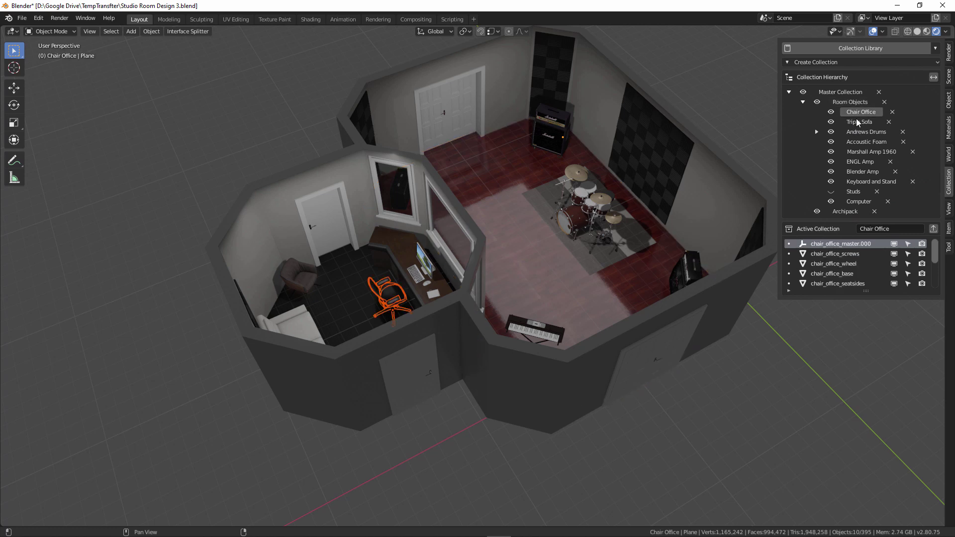
click(858, 122)
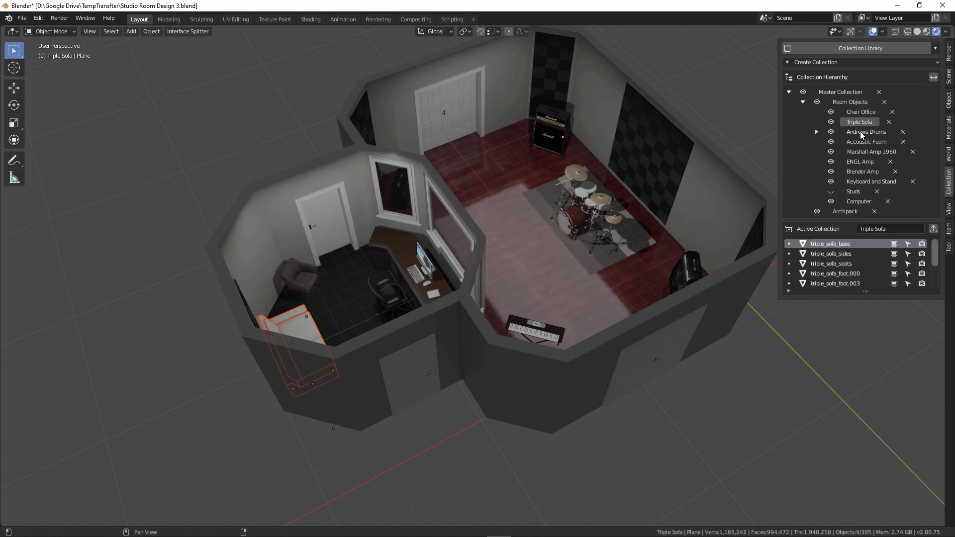
click(861, 132)
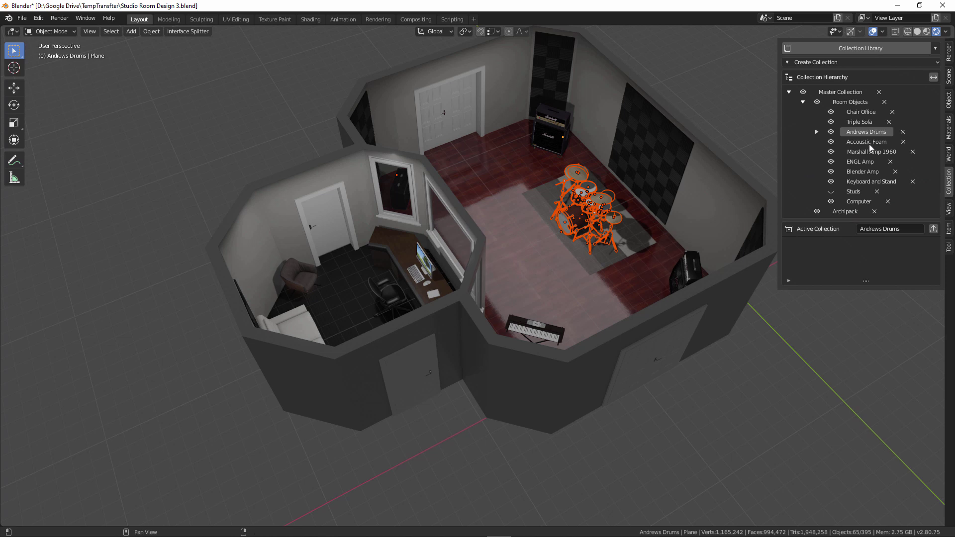
click(866, 143)
click(870, 152)
click(864, 162)
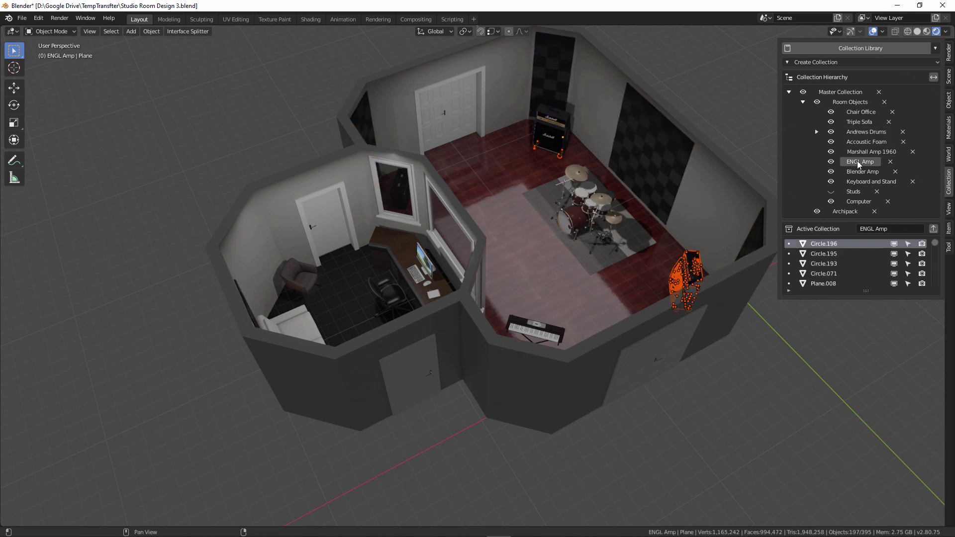
click(864, 172)
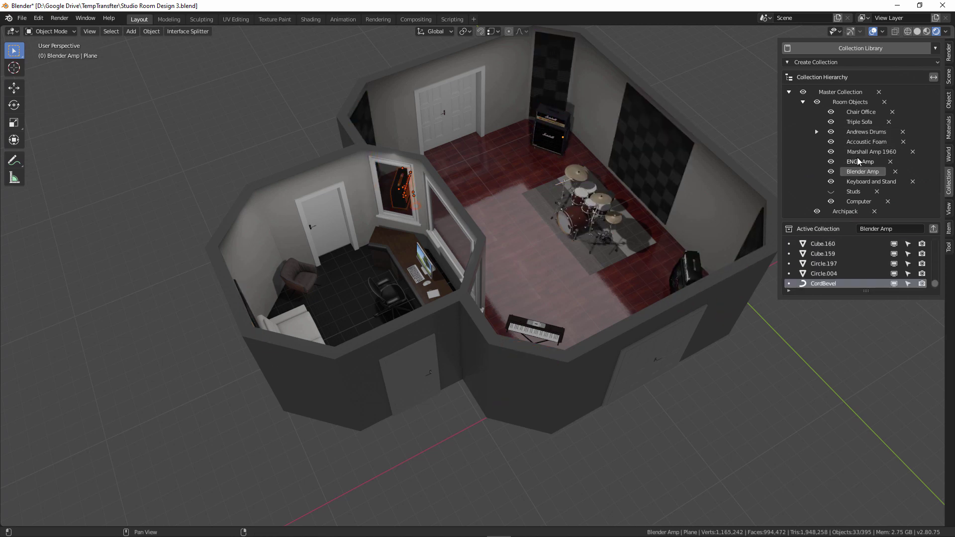
click(868, 152)
click(863, 143)
- Expand the Andrews Drums collection, highlight its Snare, Hi Tom, Mid Tom and FloorTom sub-collections, and collapse it again
click(816, 132)
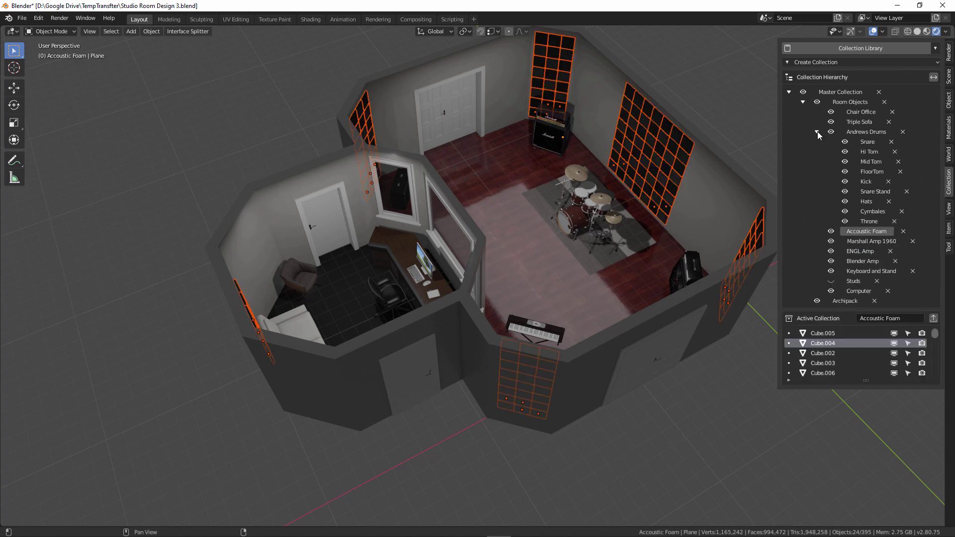
click(866, 133)
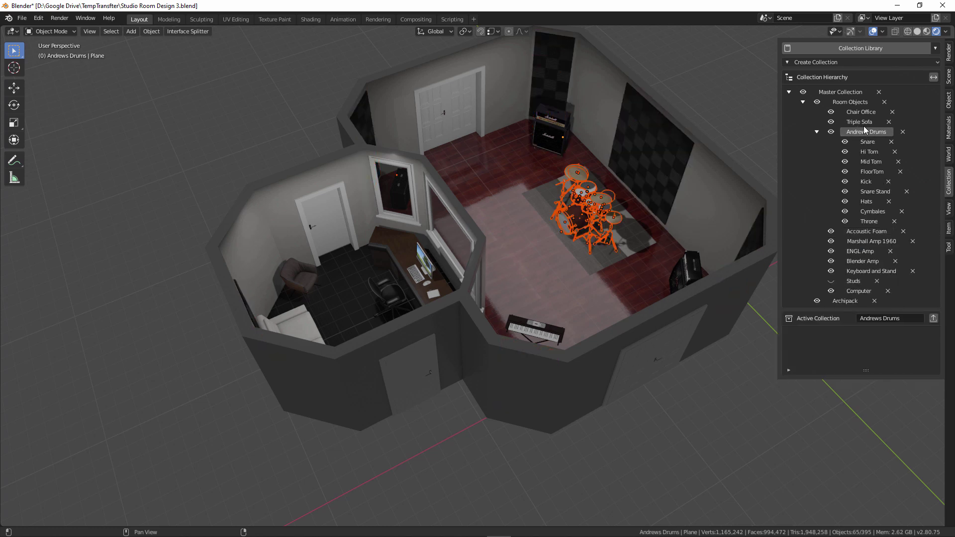
click(867, 142)
click(870, 153)
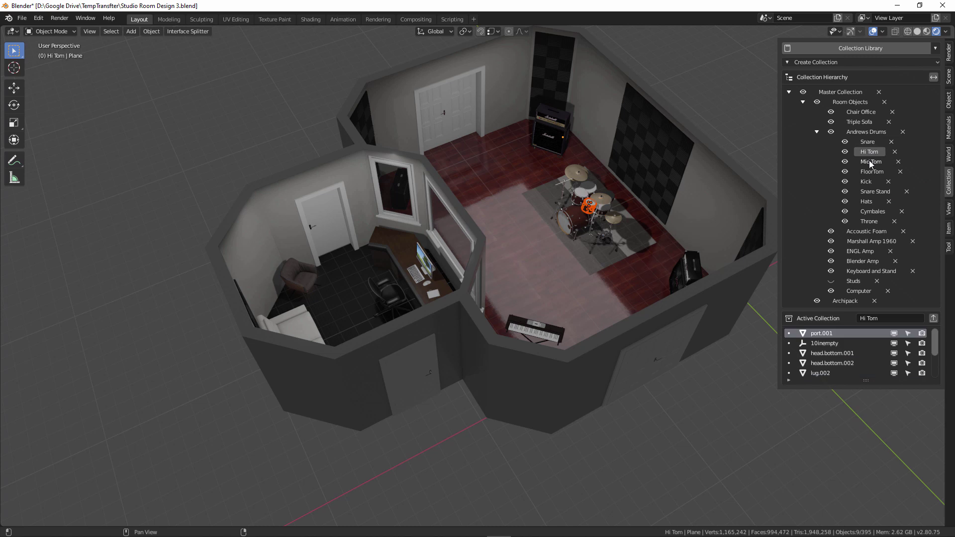
click(869, 161)
click(870, 171)
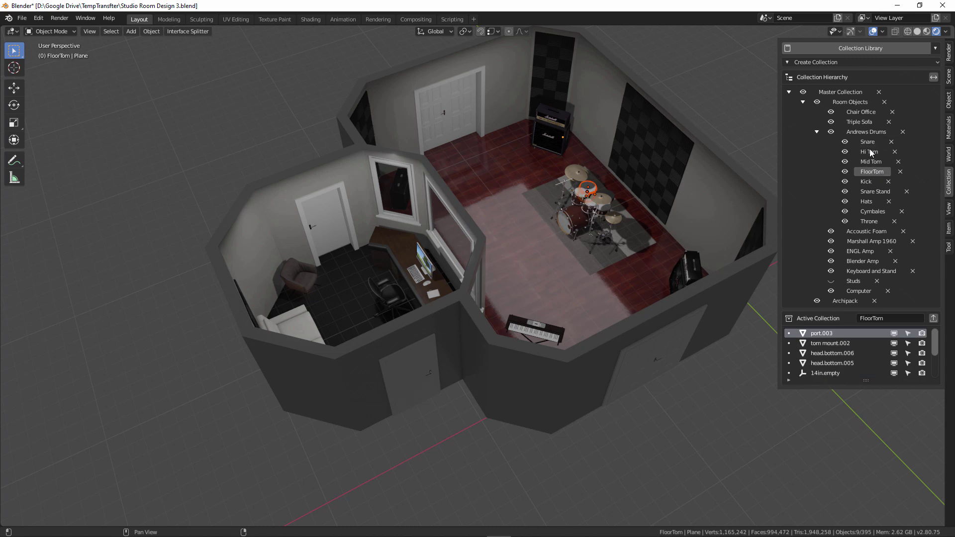
click(817, 131)
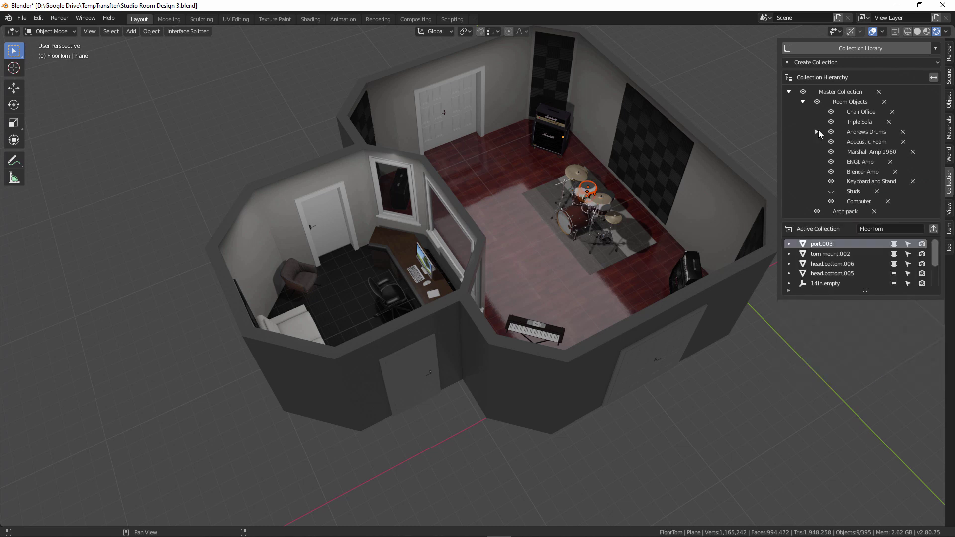
- Select the Triple Sofa collection, show its full object list, and delete the collection
click(859, 162)
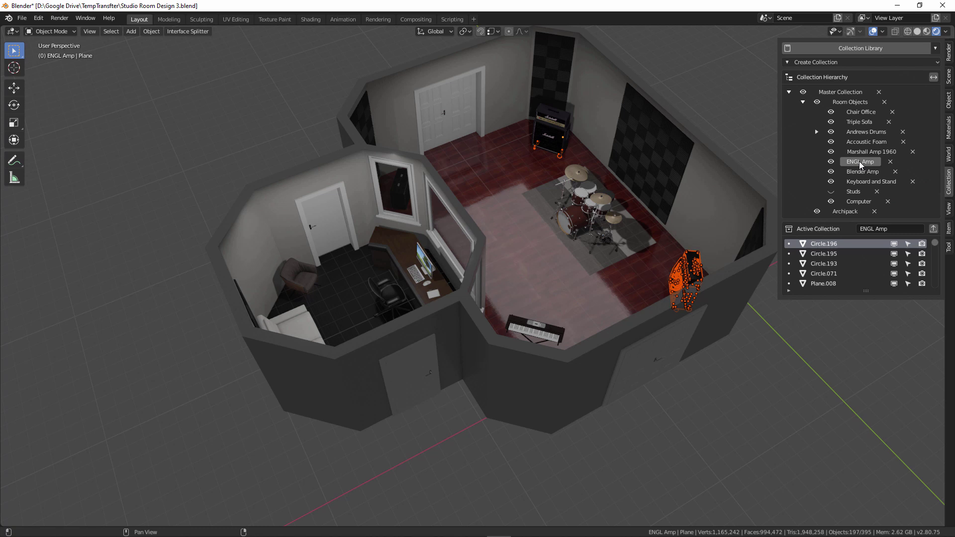
click(859, 122)
middle_drag(466, 247, 622, 214)
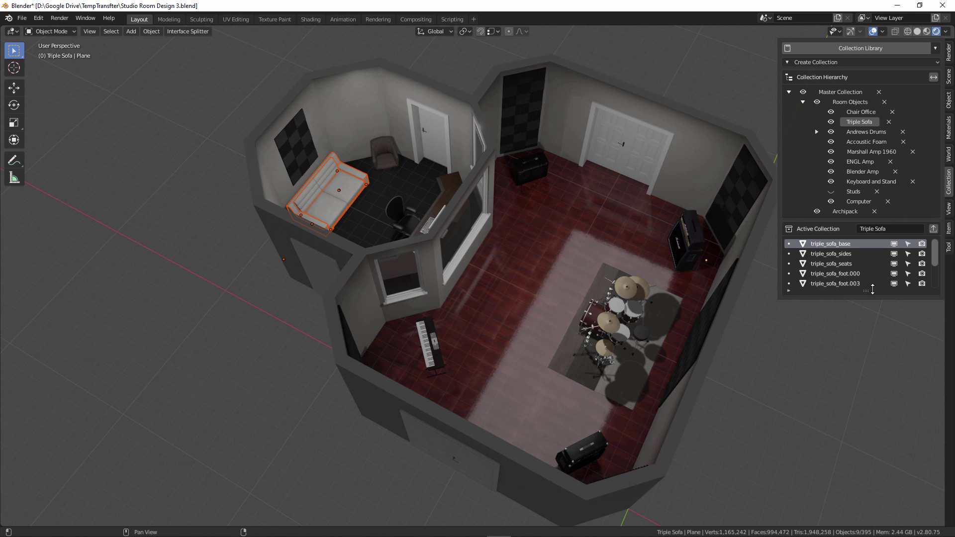
drag(873, 289, 866, 313)
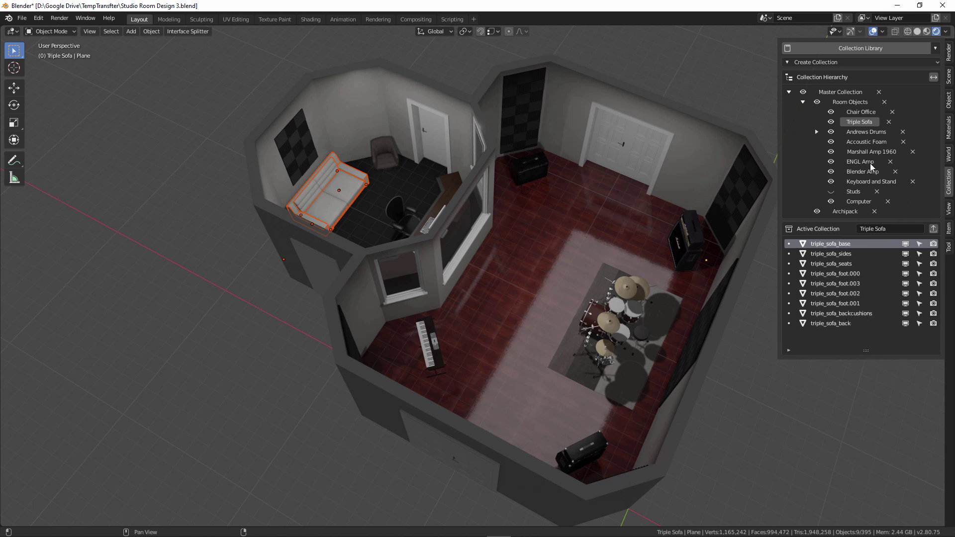
click(889, 121)
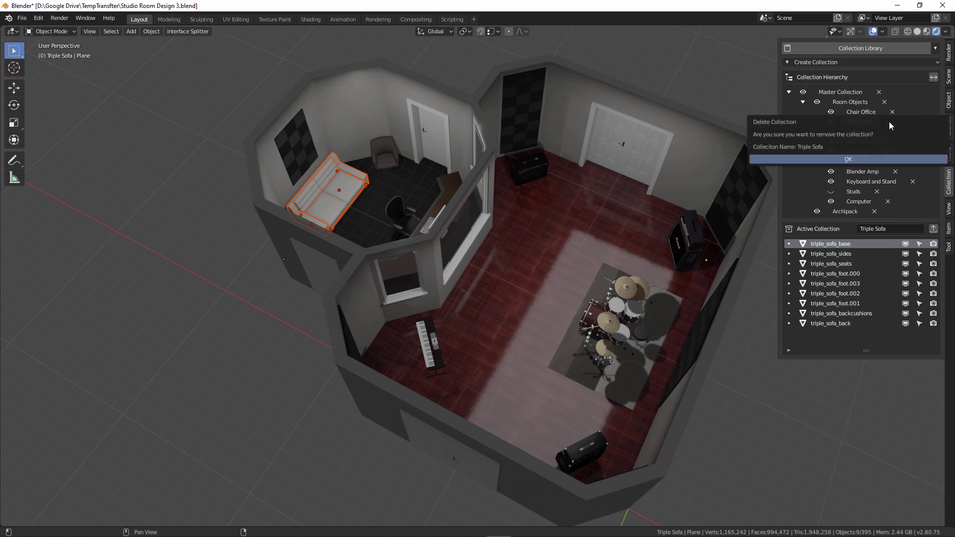
click(856, 158)
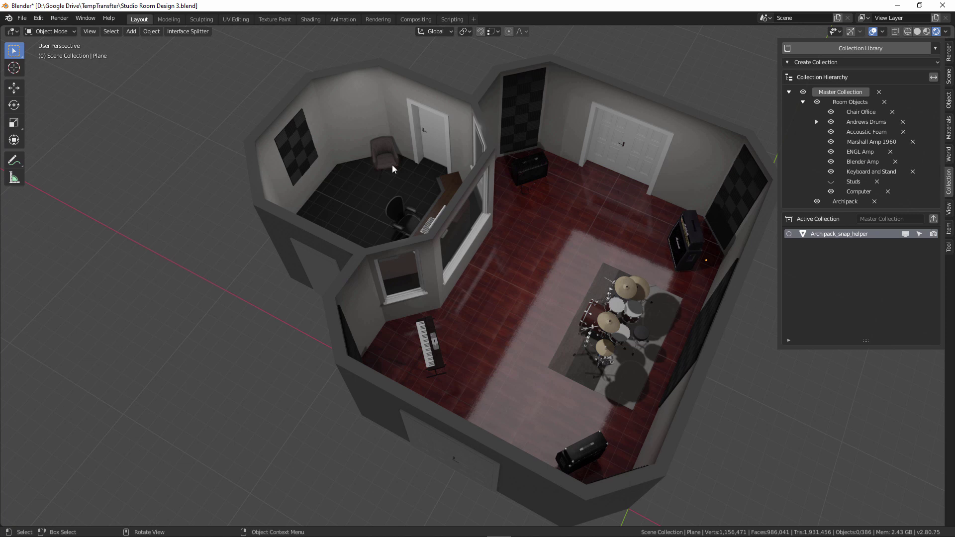
- Add the Microphone and Stand collection to the scene from the library's Music Equipment category
middle_drag(722, 215, 766, 189)
click(863, 48)
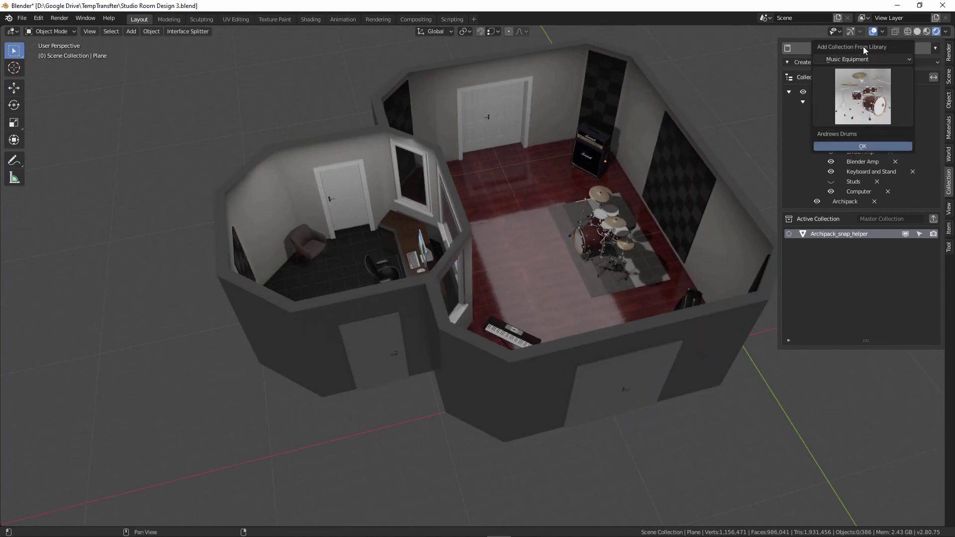
click(869, 59)
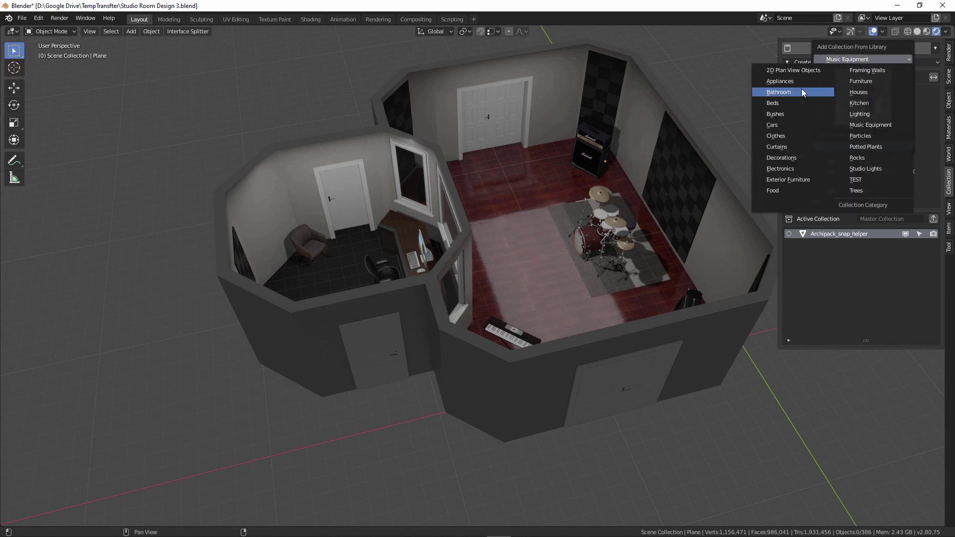
click(858, 60)
click(862, 97)
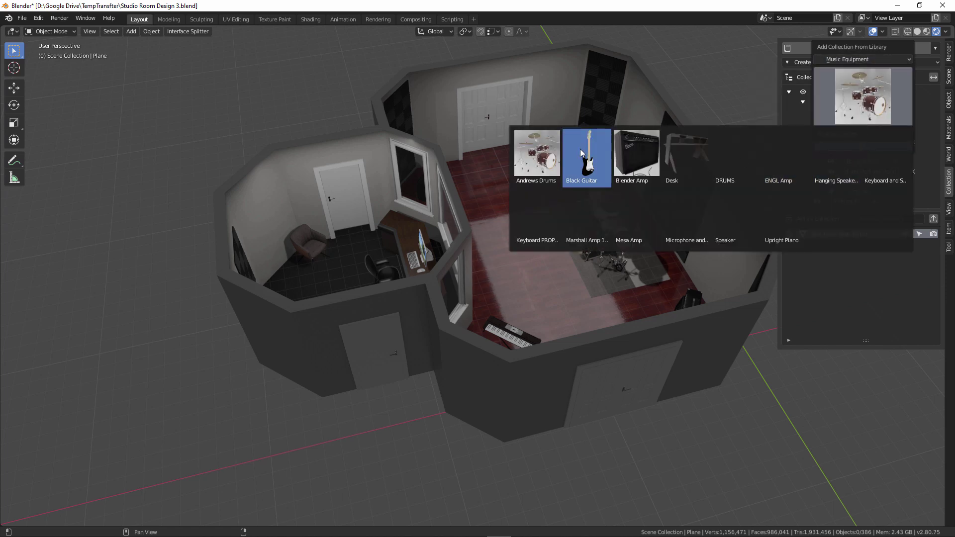
click(687, 214)
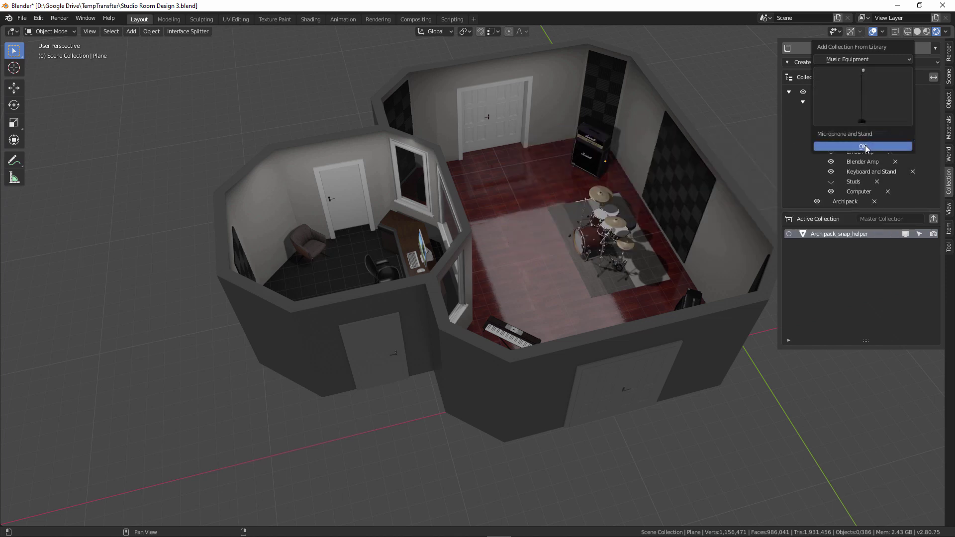
click(864, 145)
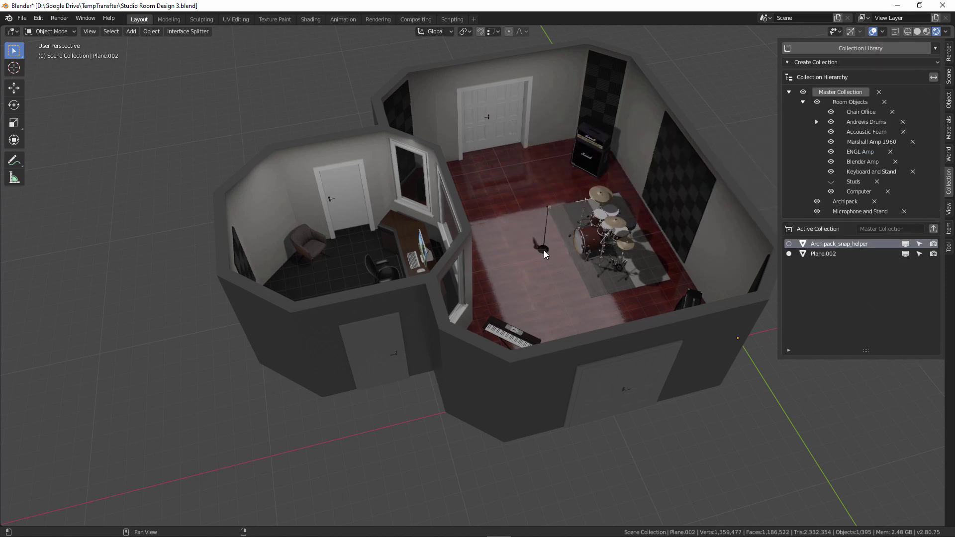
- Place the microphone stand on the red studio floor between the double doors and the drum rug, near the Marshall amp
scroll(549, 188, up, 5)
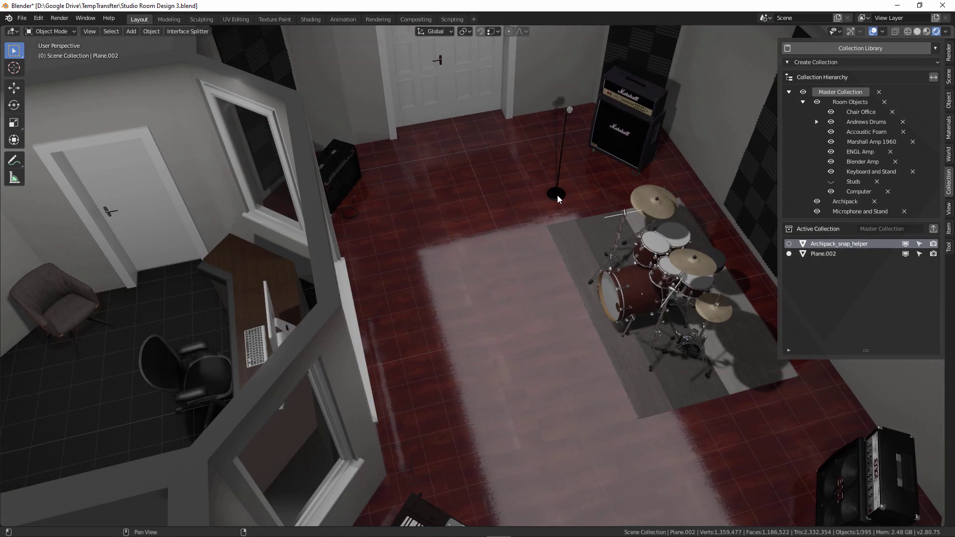
scroll(547, 199, up, 3)
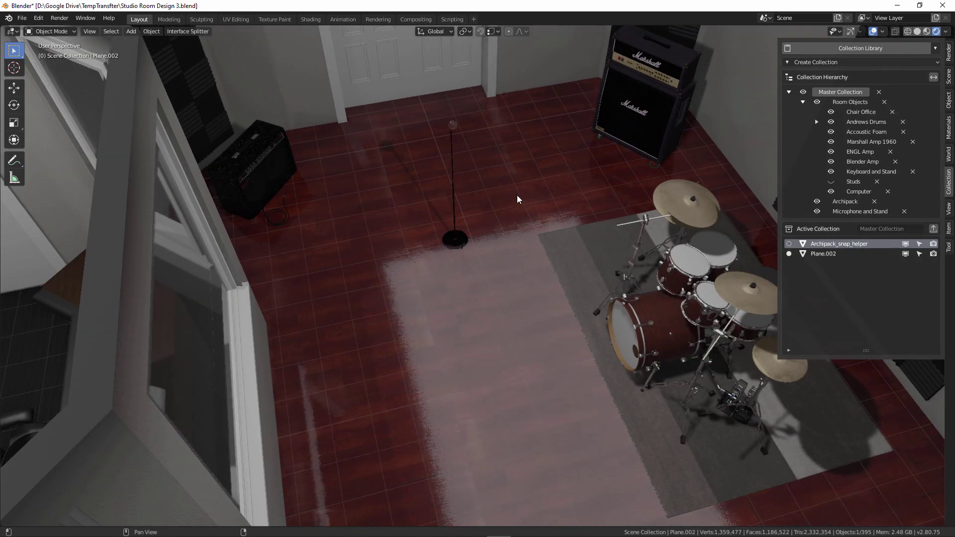
click(531, 188)
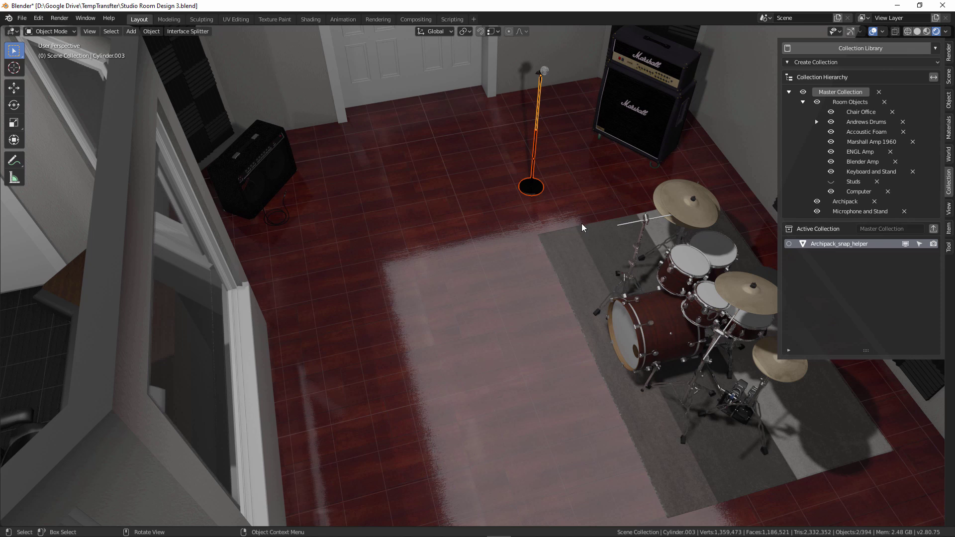
- Swap the Archipack walls for the Studs collection to inspect the room's wall framing, and restore the original visibility
scroll(583, 227, down, 6)
middle_drag(583, 228, 835, 160)
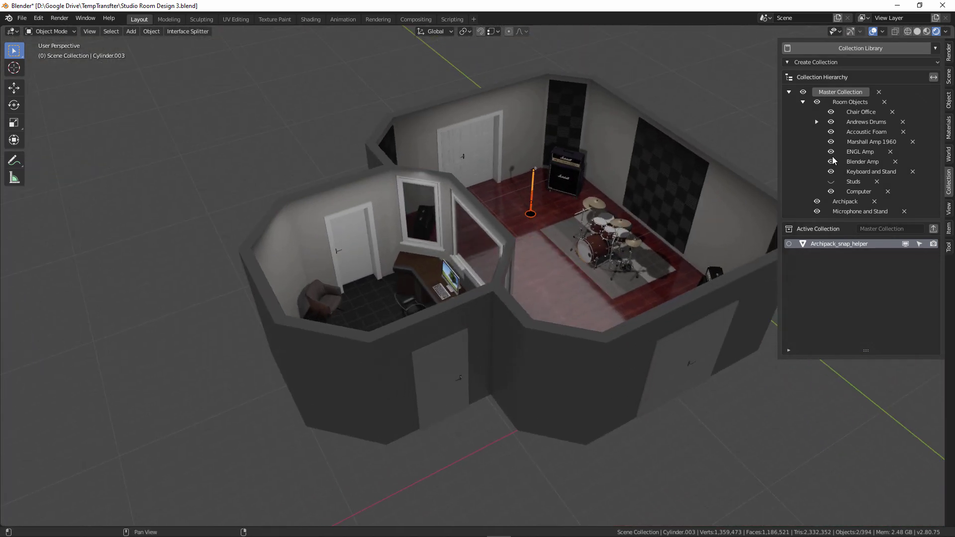
scroll(630, 213, up, 1)
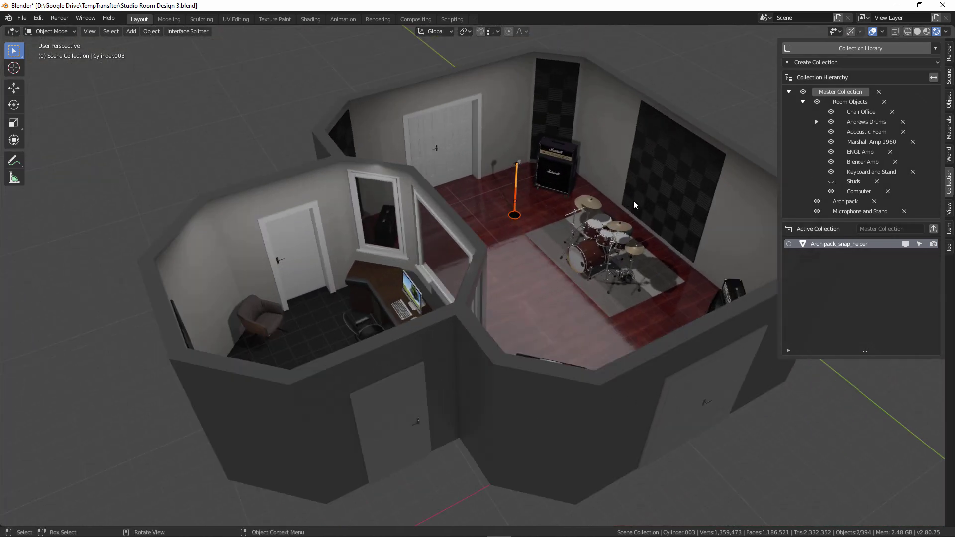
click(817, 202)
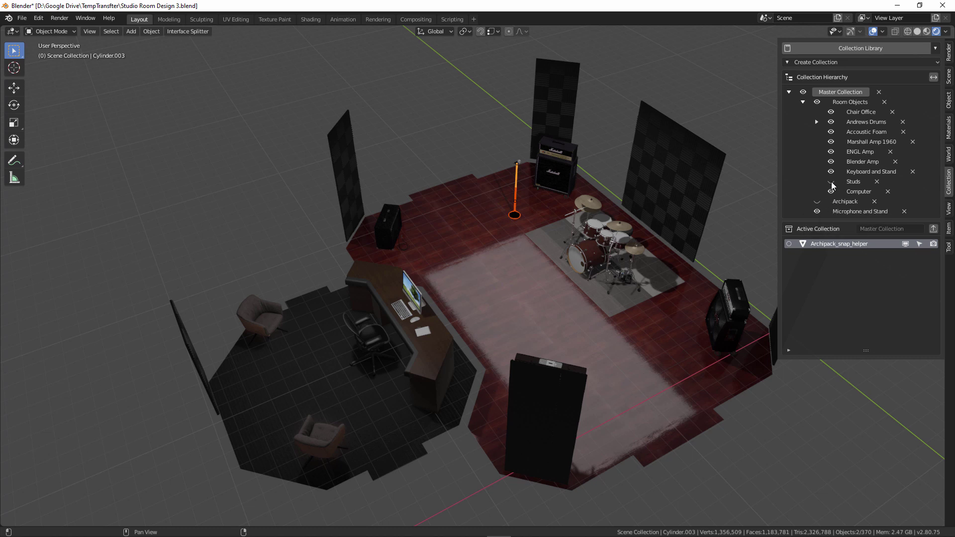
click(831, 182)
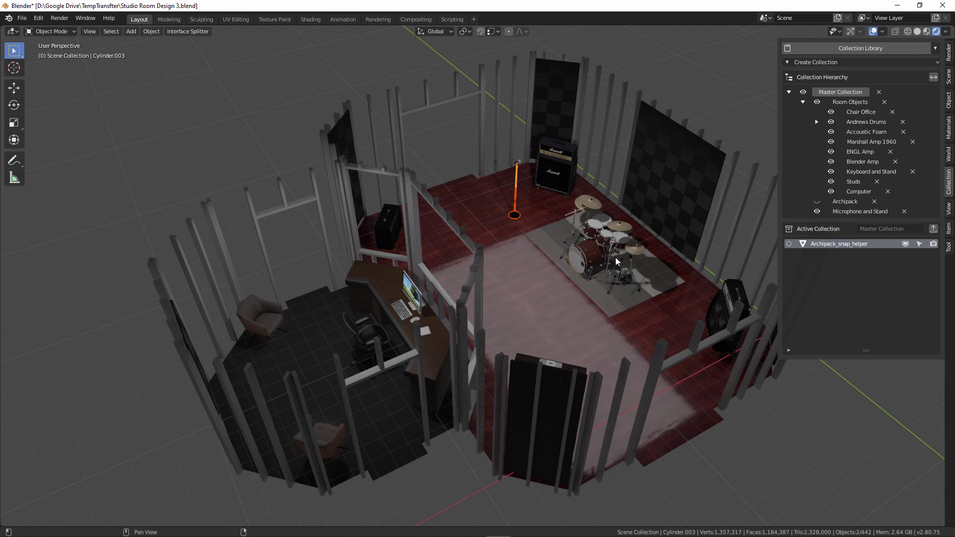
middle_drag(577, 229, 611, 264)
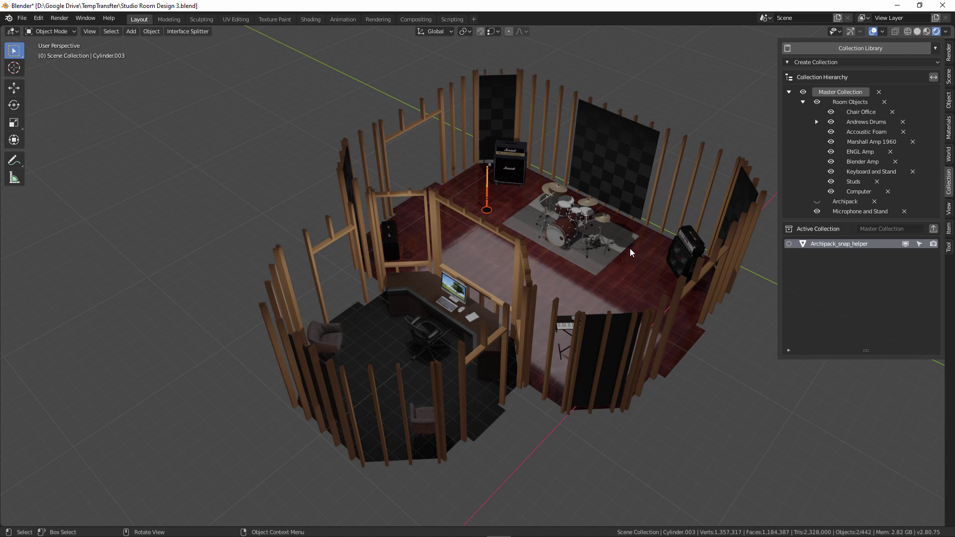
scroll(653, 226, up, 2)
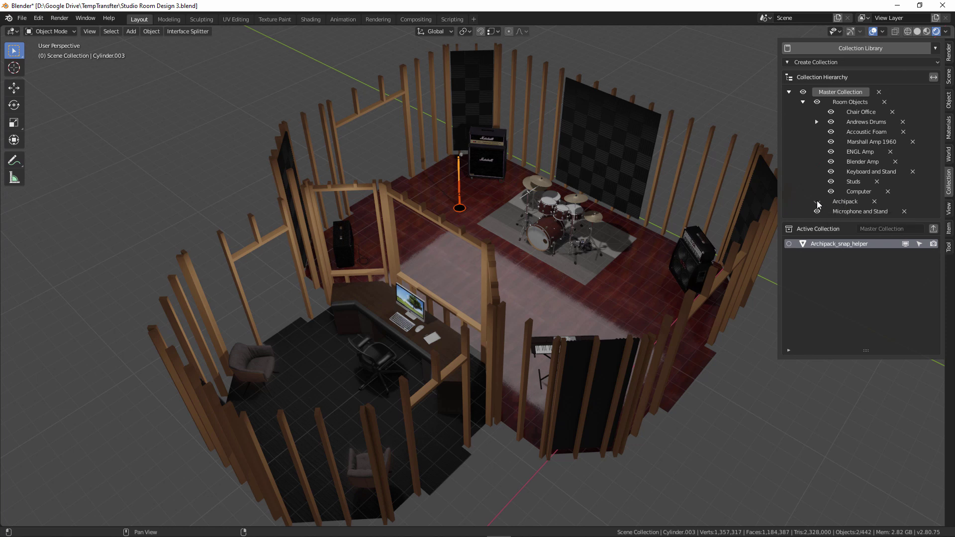
click(818, 201)
click(831, 181)
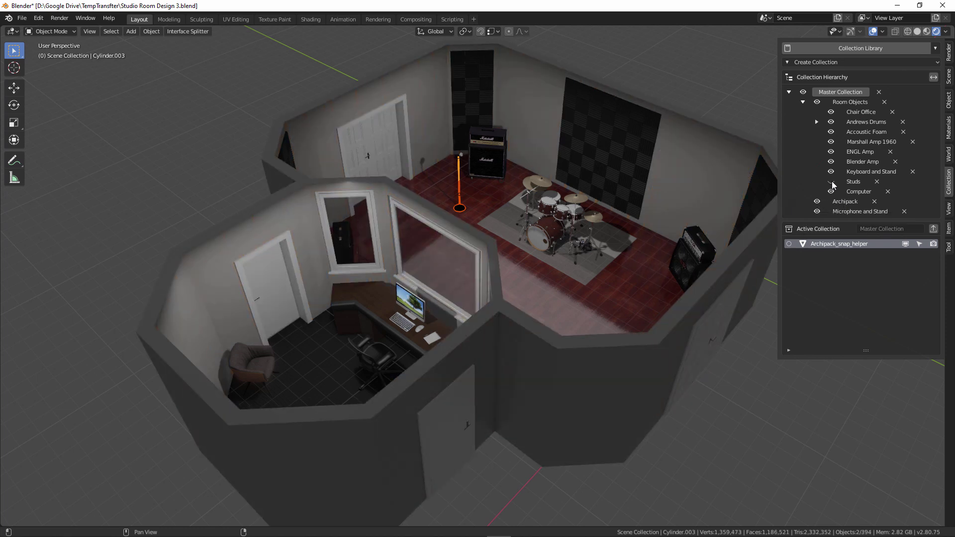
- Review the view layer's collections list and its rendering and pass settings, and compare the list with the collection hierarchy
click(949, 210)
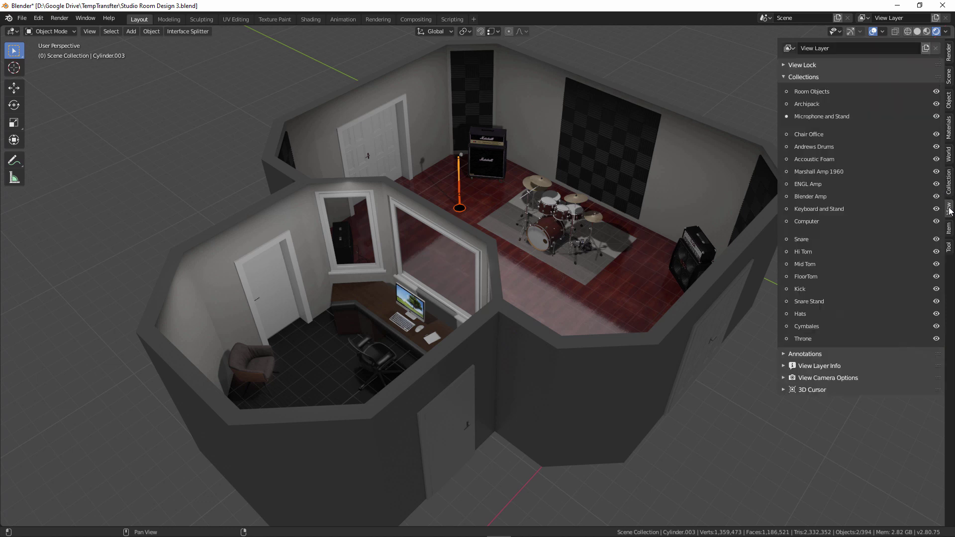
click(816, 78)
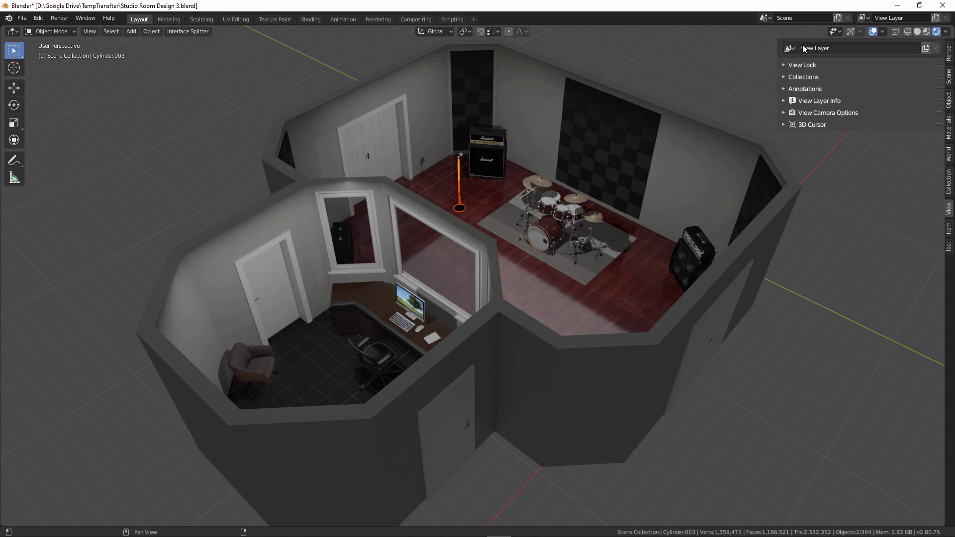
click(806, 101)
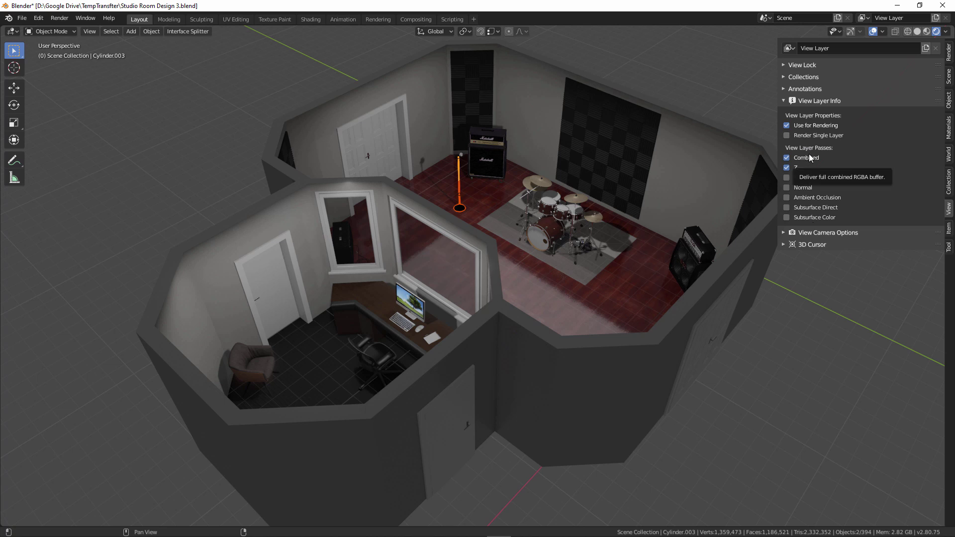
click(807, 101)
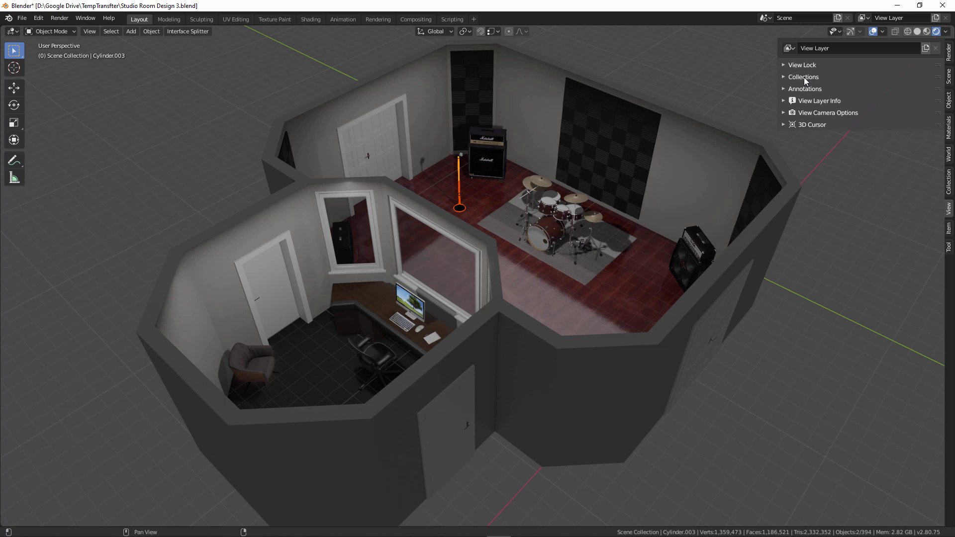
click(804, 78)
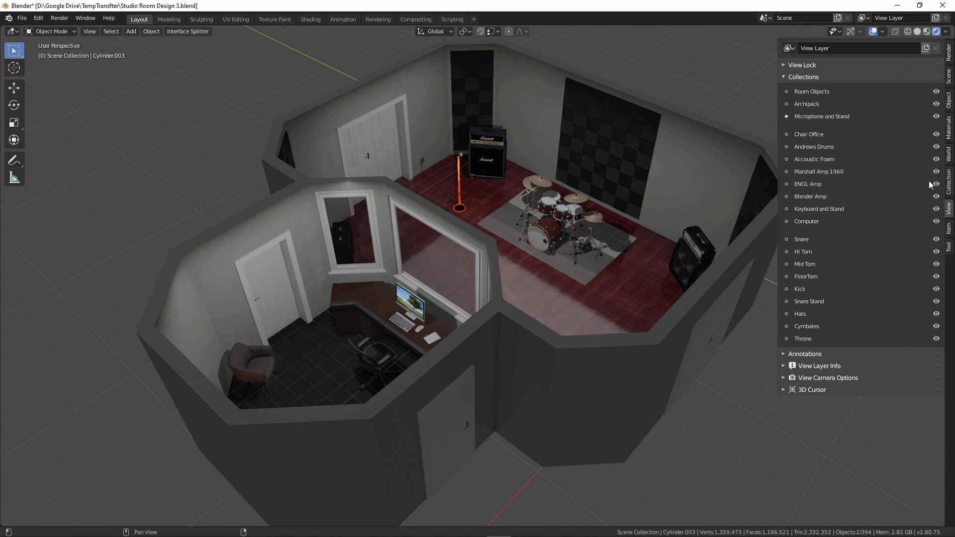
click(949, 182)
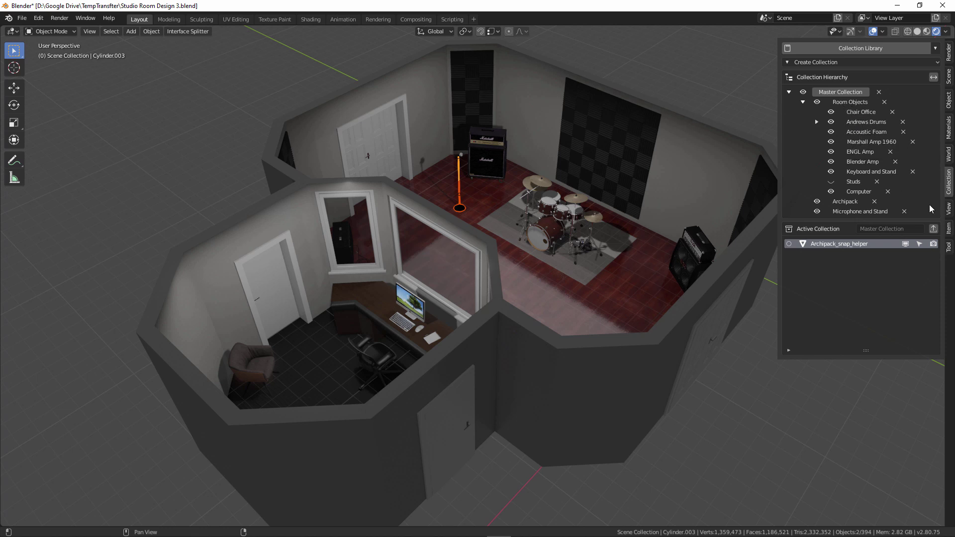
click(949, 209)
click(807, 76)
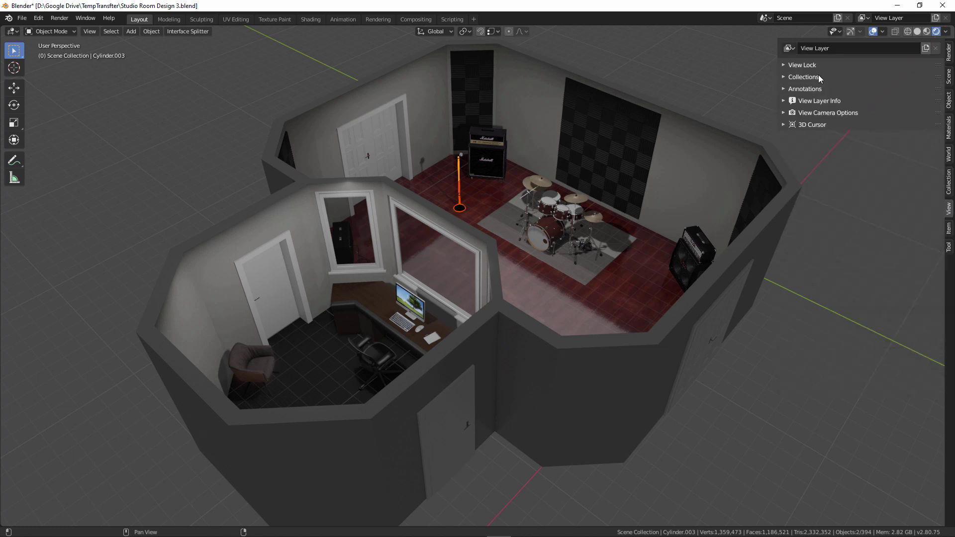
- Inspect the selected microphone stand part's transform values and the active tool's settings
click(948, 229)
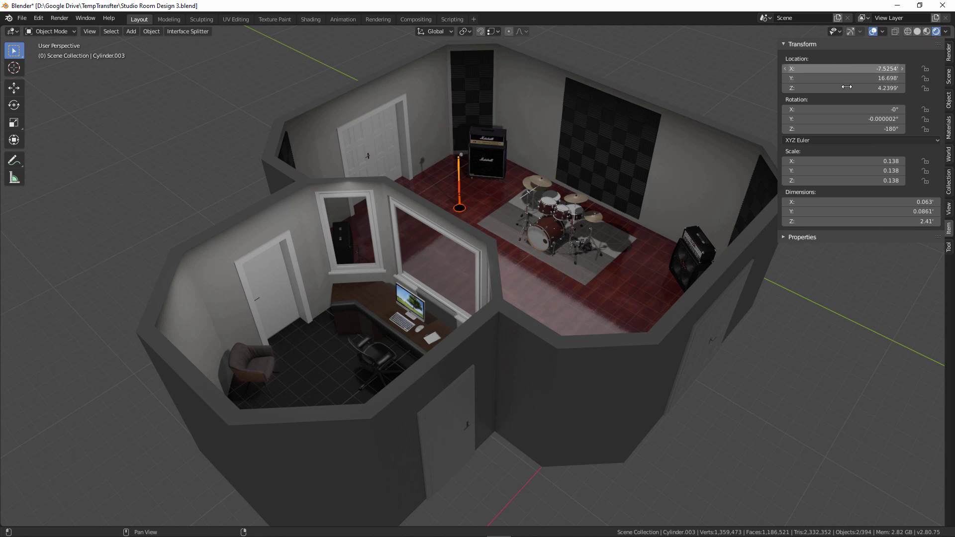
click(950, 251)
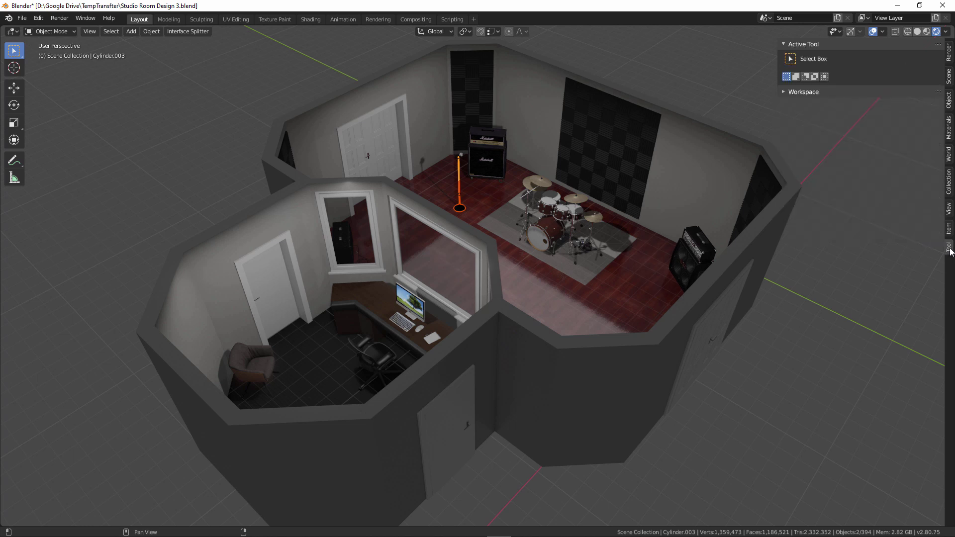